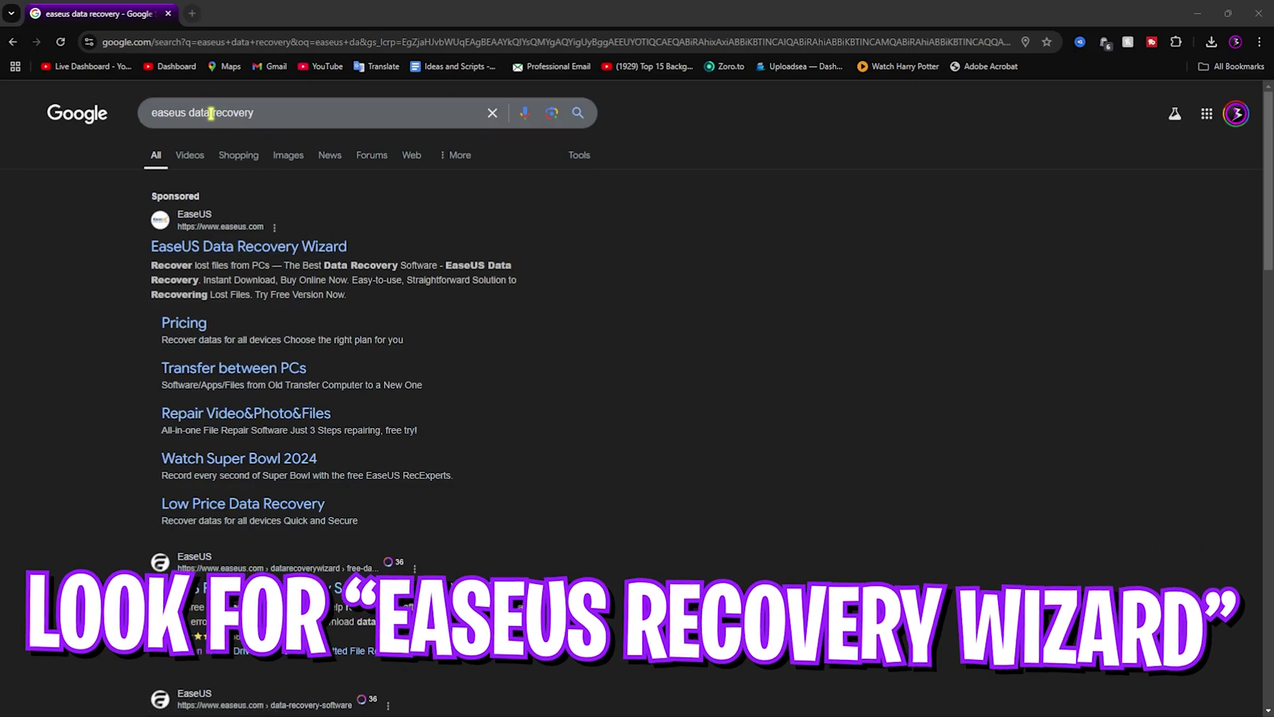
Step: Open the sponsored EaseUS Data Recovery Wizard result in Google Search
left_click(236, 252)
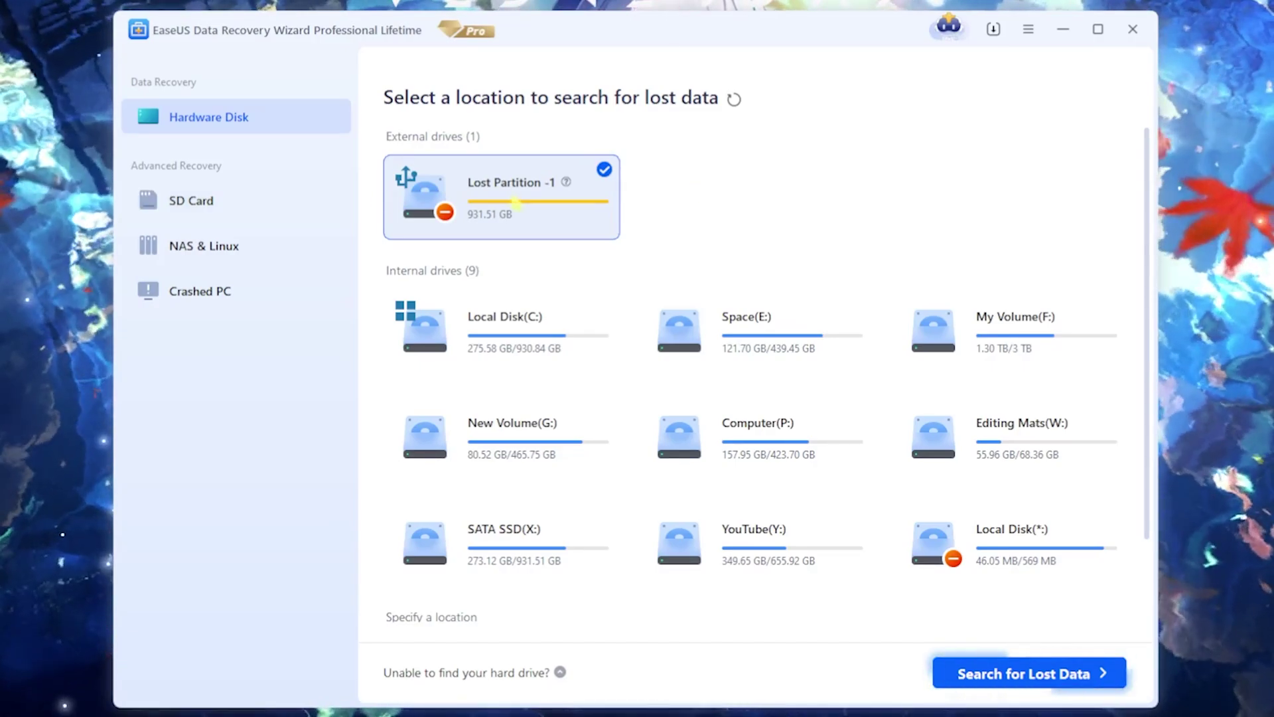
Step: Start a lost-data scan of Lost Partition -1 and dismiss the lost-partitions notice
left_click(1001, 678)
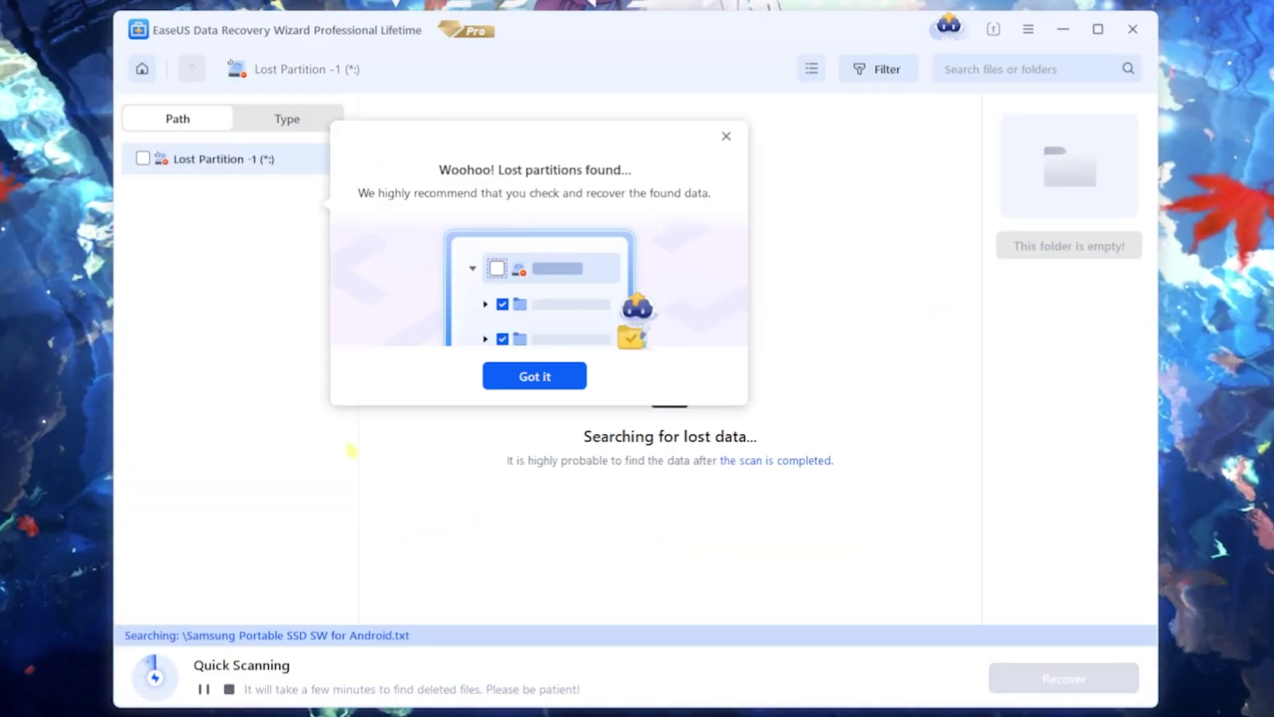
left_click(535, 385)
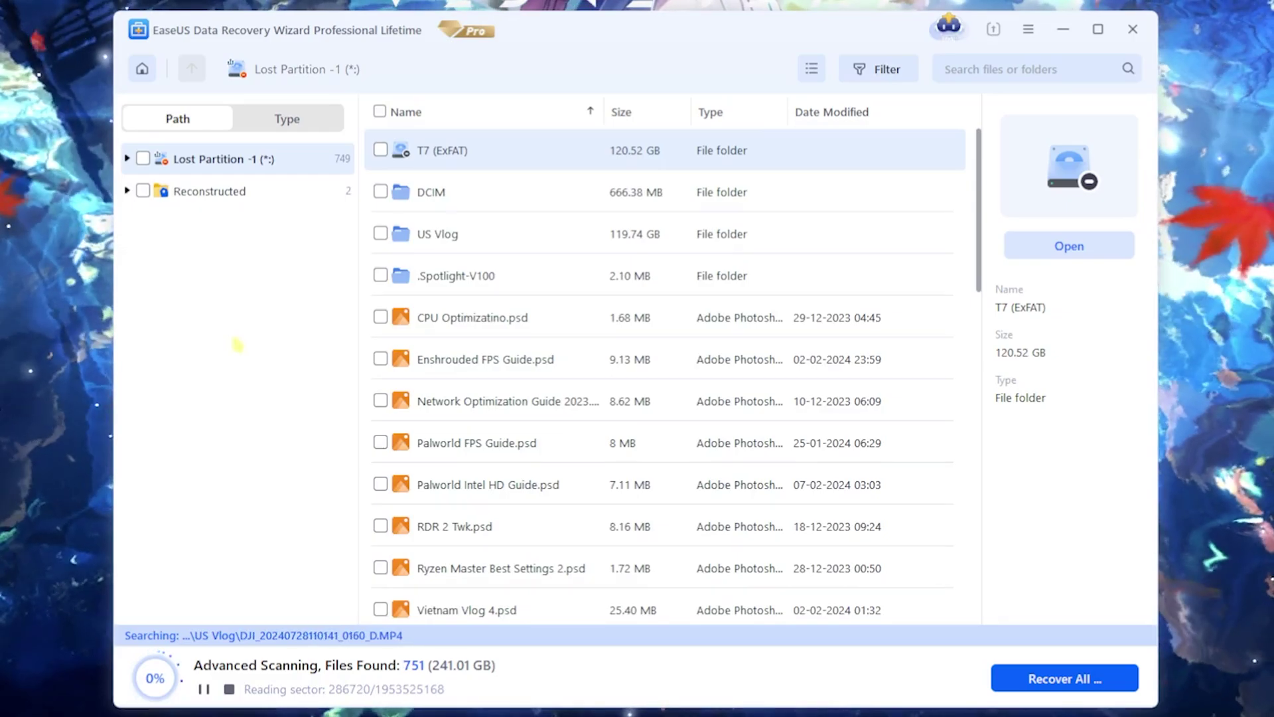
scroll(570, 318, "down", 1)
scroll(570, 295, "down", 1)
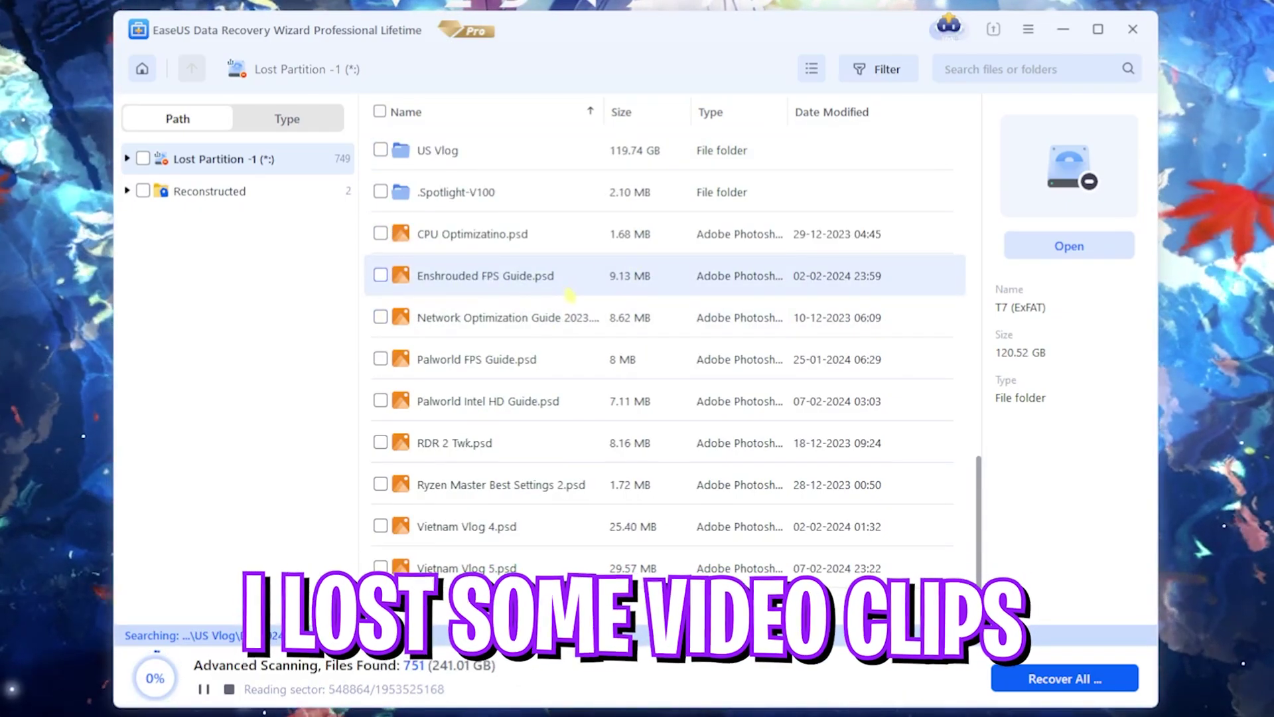
scroll(564, 318, "up", 2)
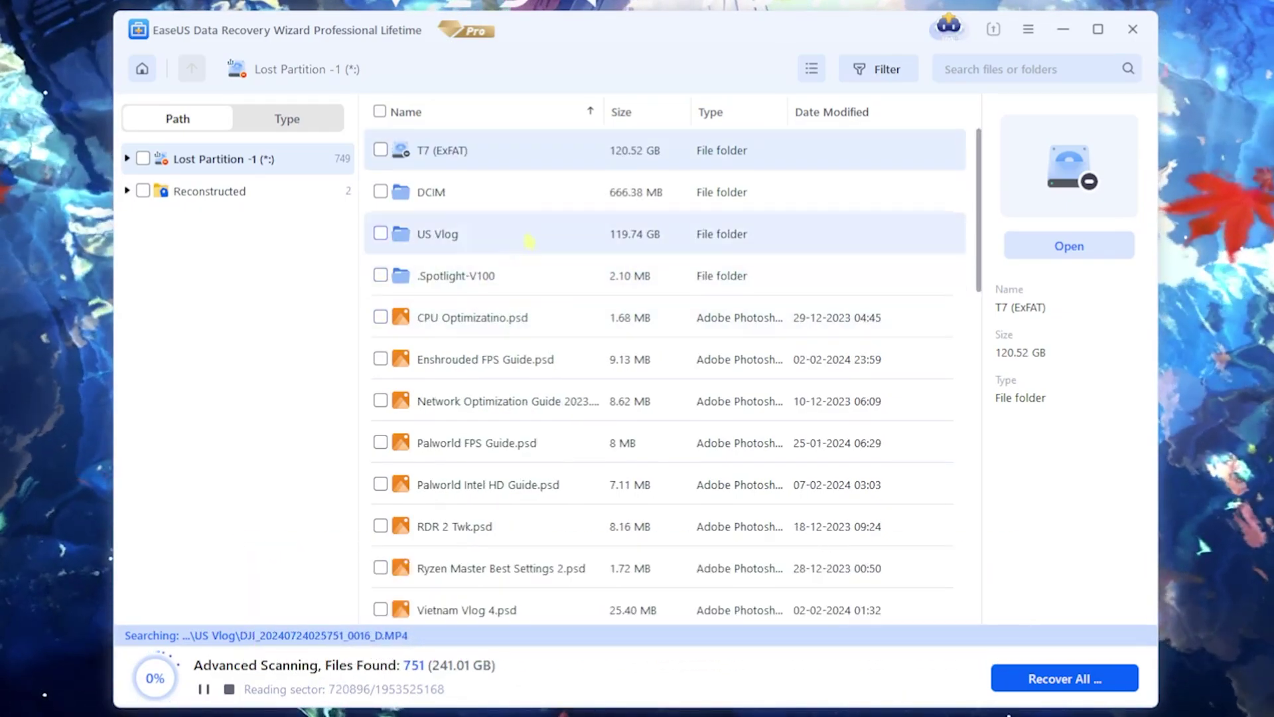
Step: Open the US Vlog folder and let the scan finish (1810 files, 733.45 GB)
double_click(529, 241)
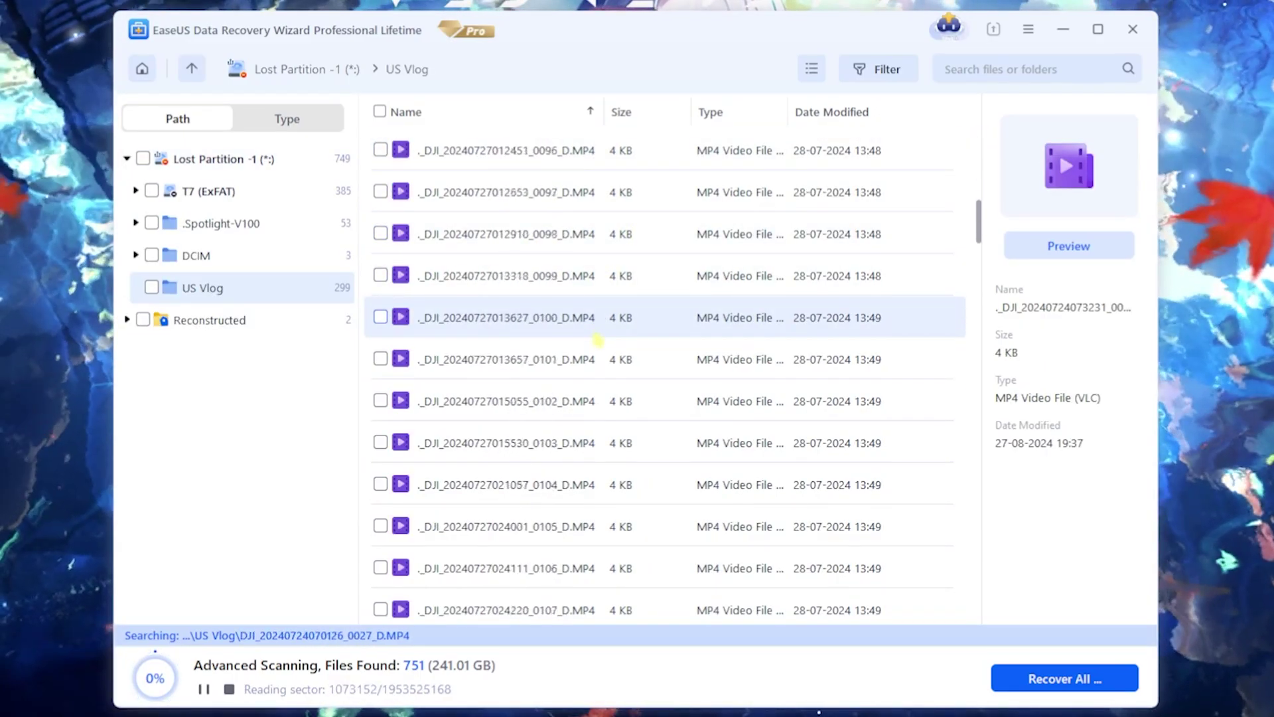
scroll(594, 334, "down", 3)
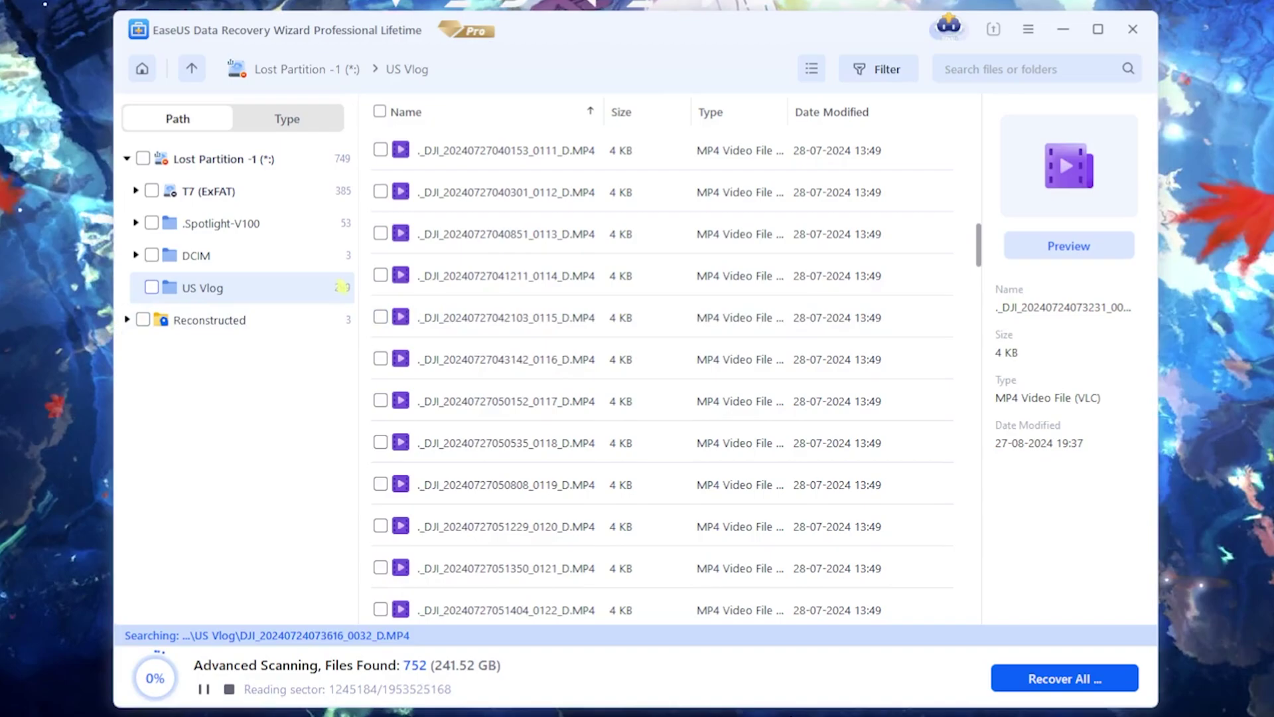
scroll(703, 411, "down", 15)
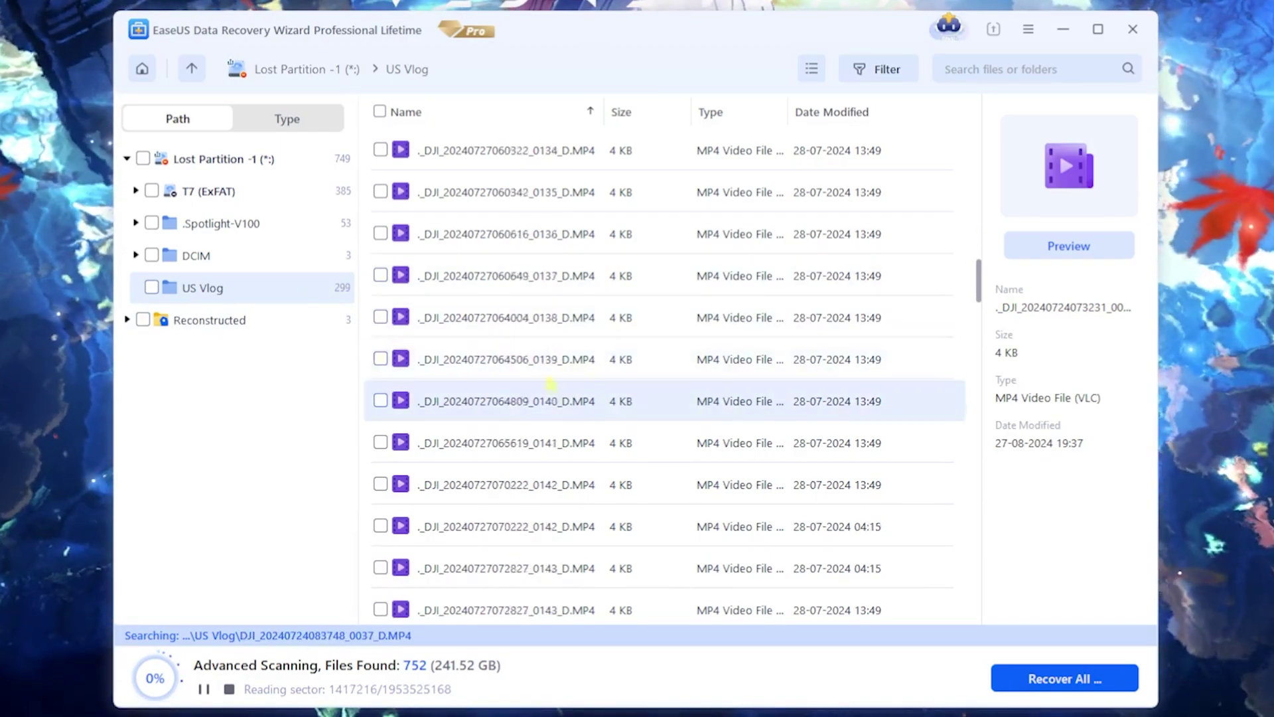
scroll(806, 476, "down", 15)
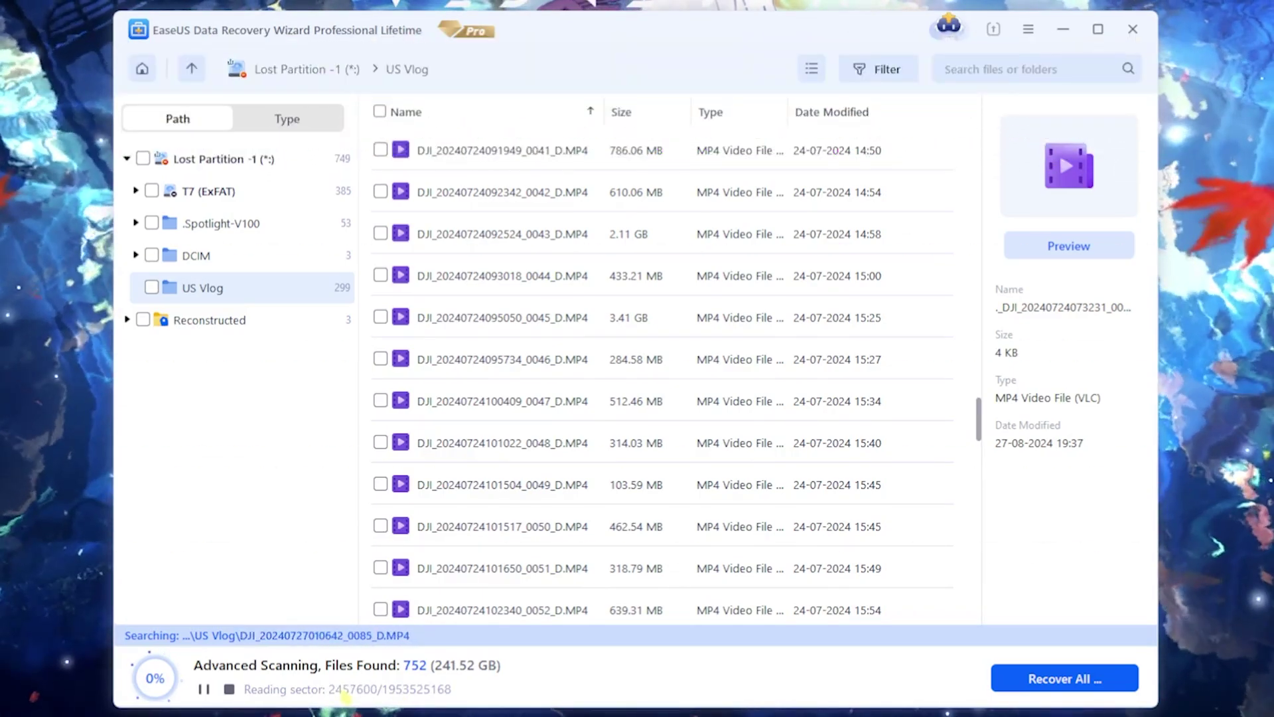
scroll(464, 401, "down", 4)
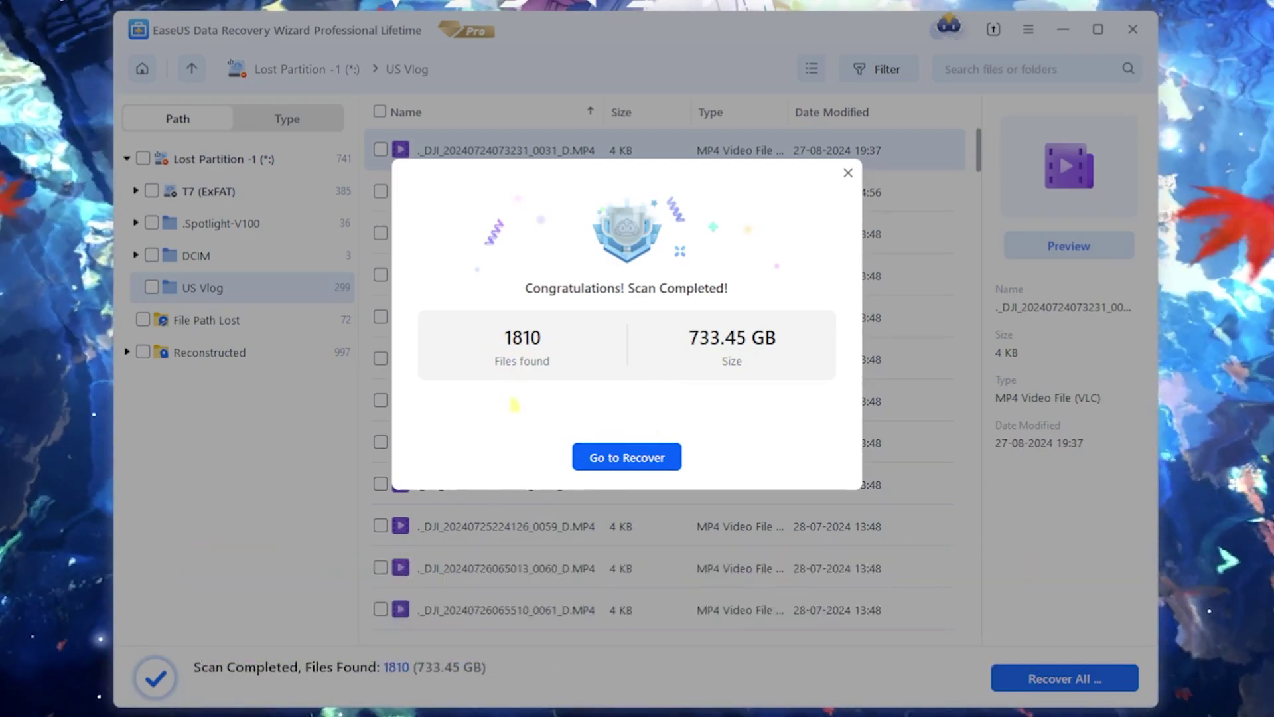
Step: Close the scan summary and try previewing a small 4 KB ._DJI file
left_click(645, 462)
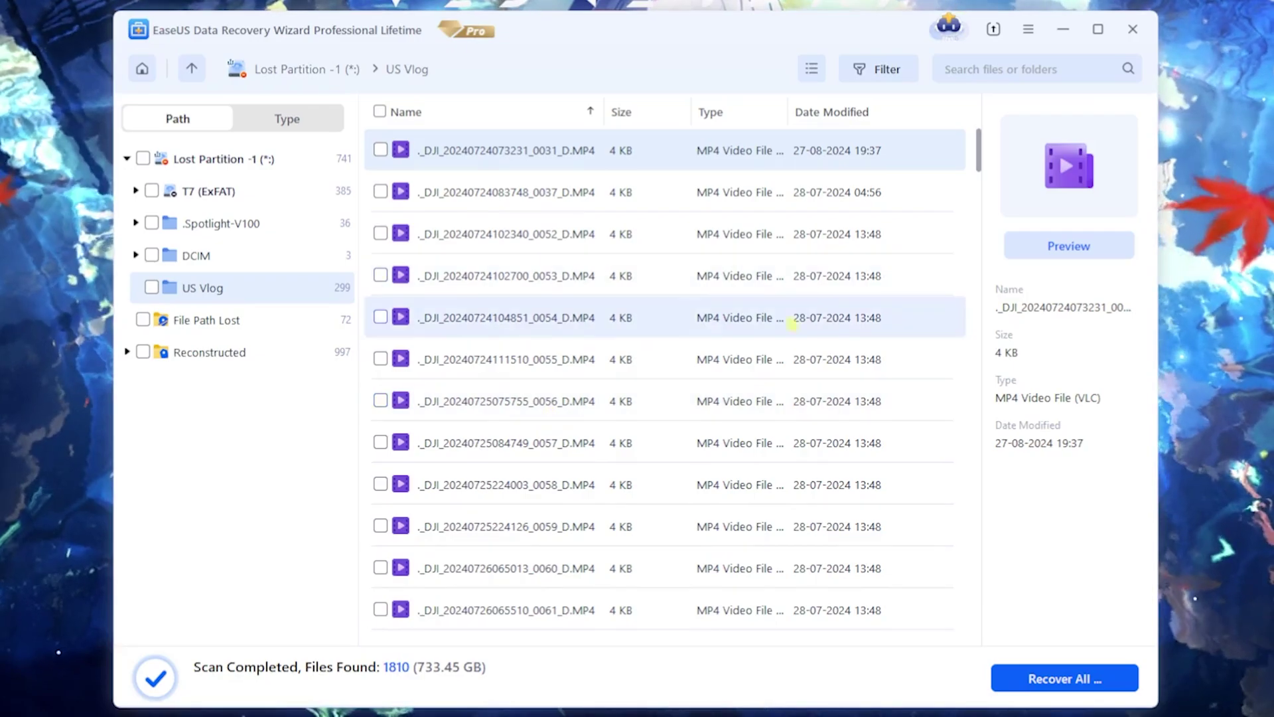
scroll(883, 357, "down", 2)
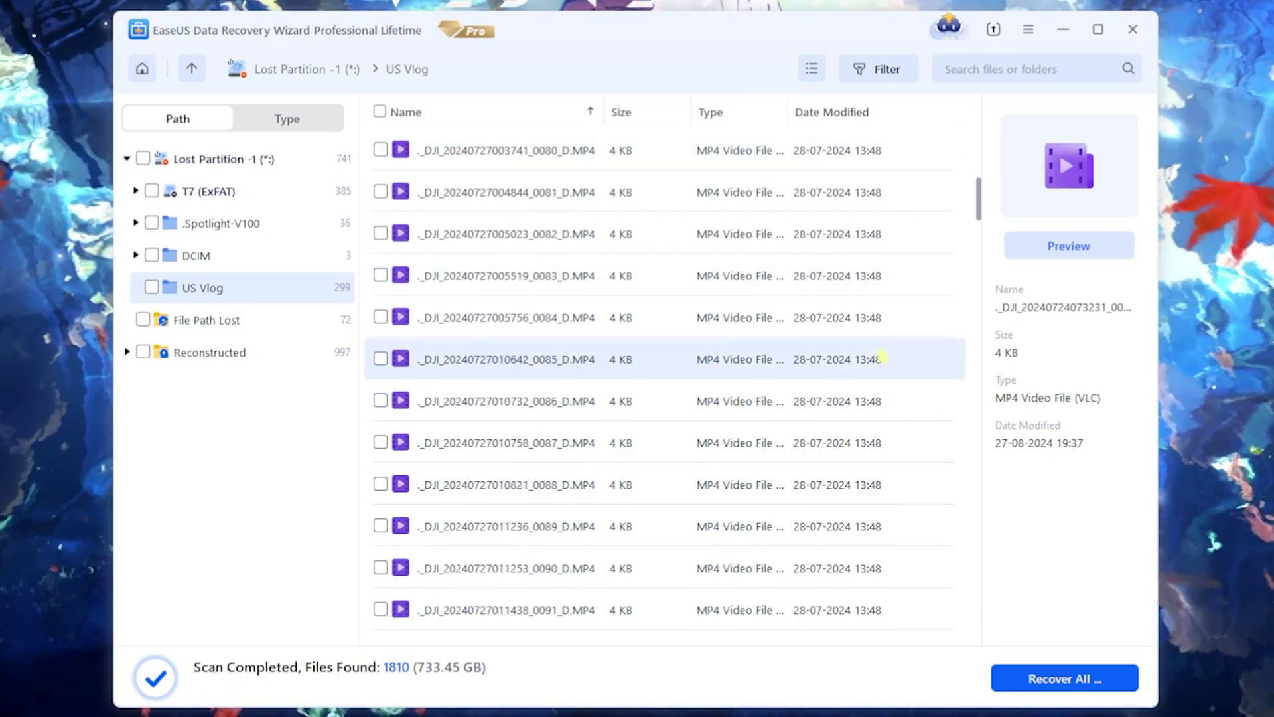
scroll(883, 362, "up", 7)
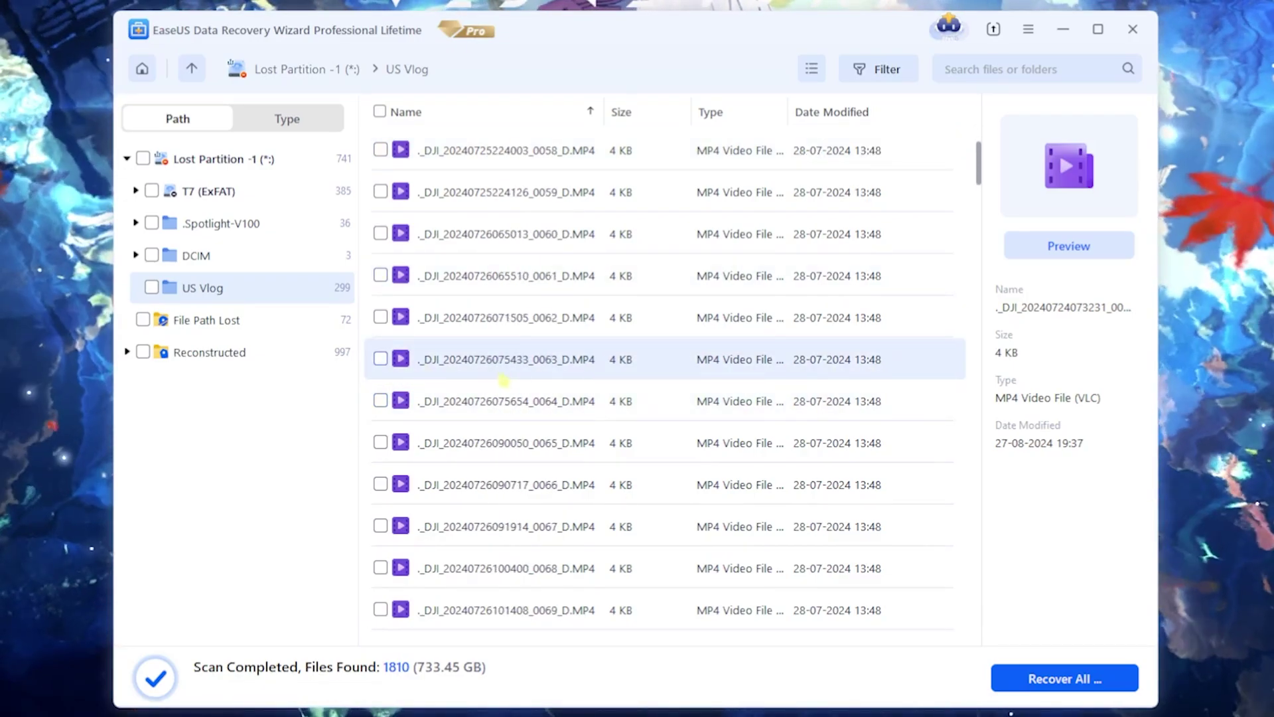
left_click(1040, 246)
key("Escape")
Step: Scroll the US Vlog results down to the full-size DJI_20240724 clips
scroll(597, 420, "down", 2)
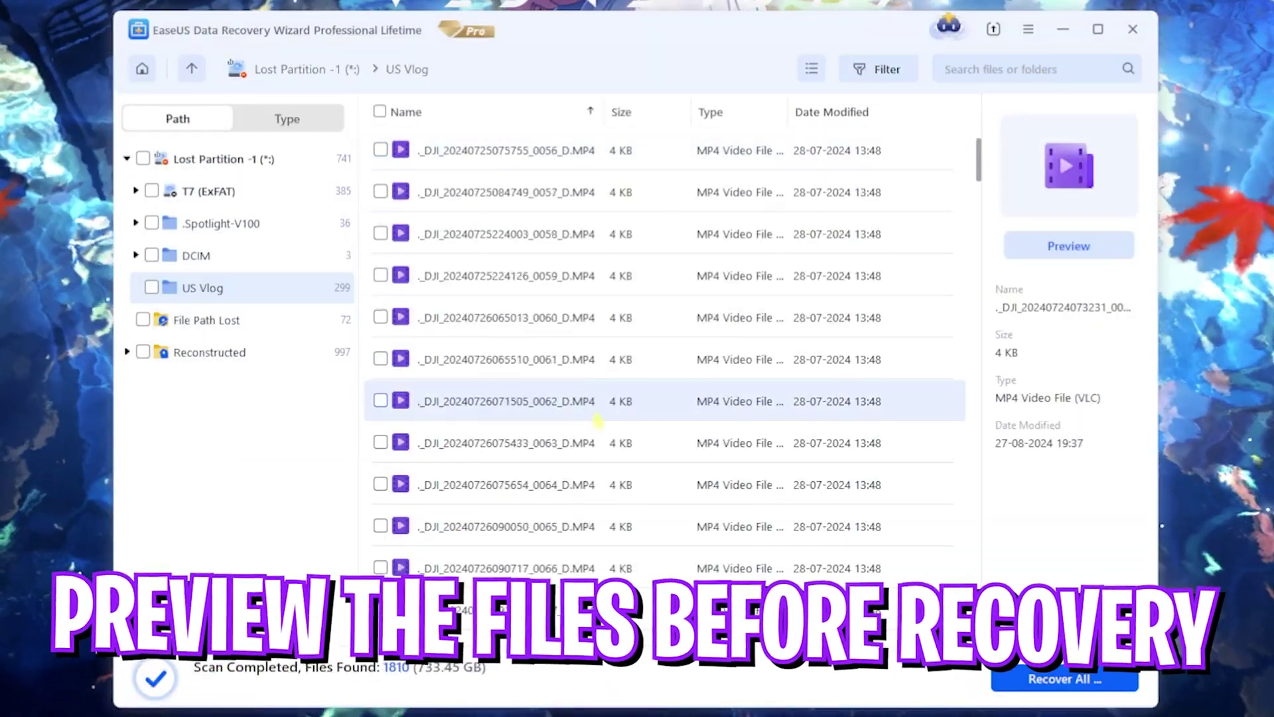
scroll(631, 412, "down", 12)
scroll(644, 415, "down", 6)
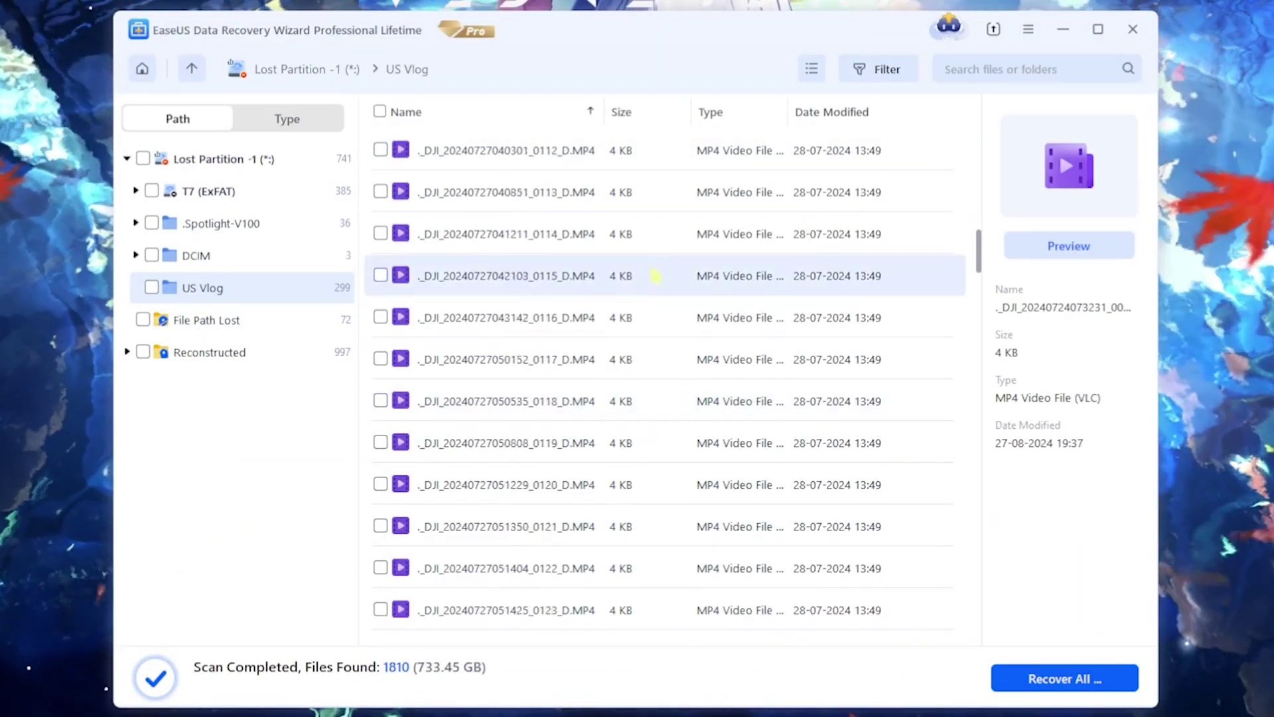
scroll(656, 477, "down", 7)
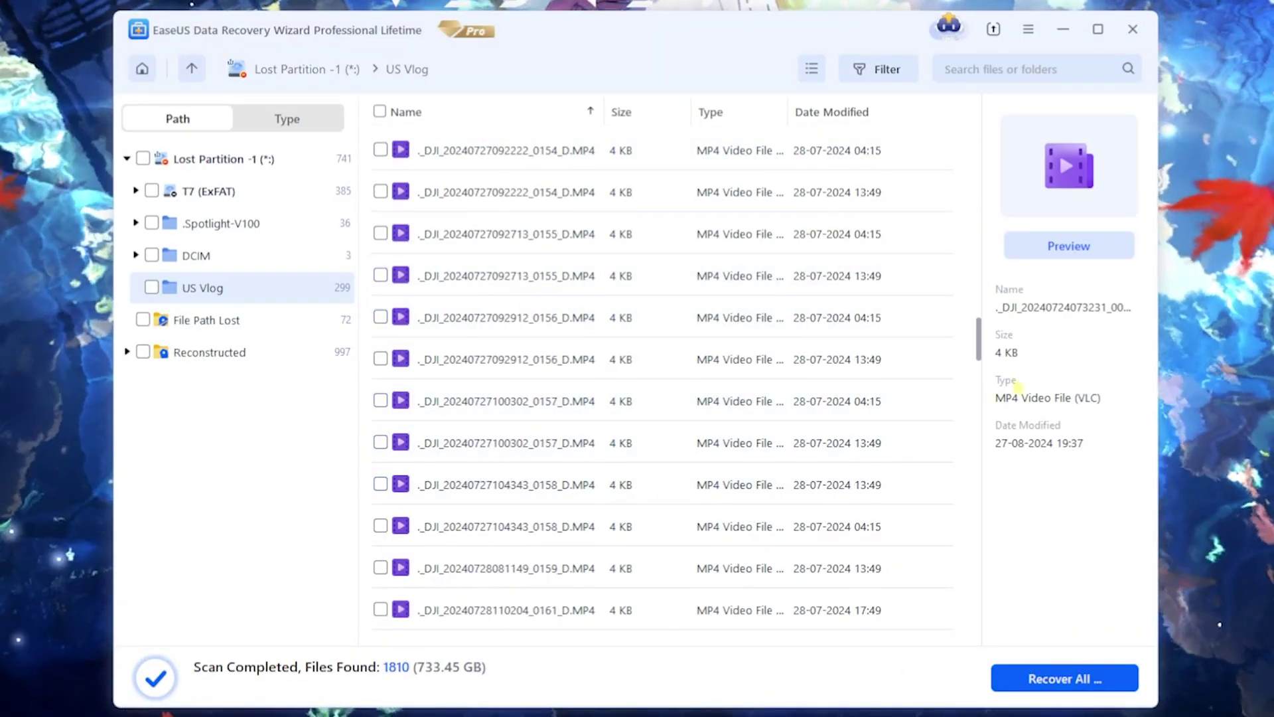
left_click_drag(979, 329, 986, 415)
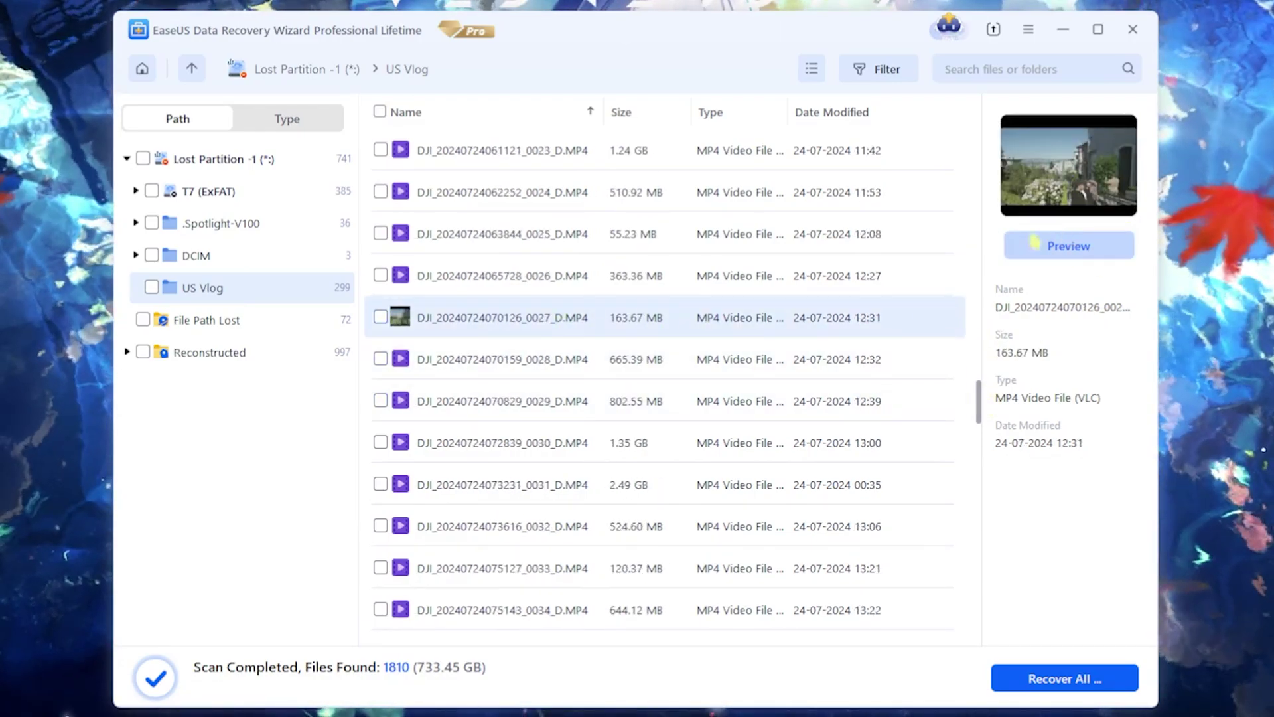
left_click(1035, 241)
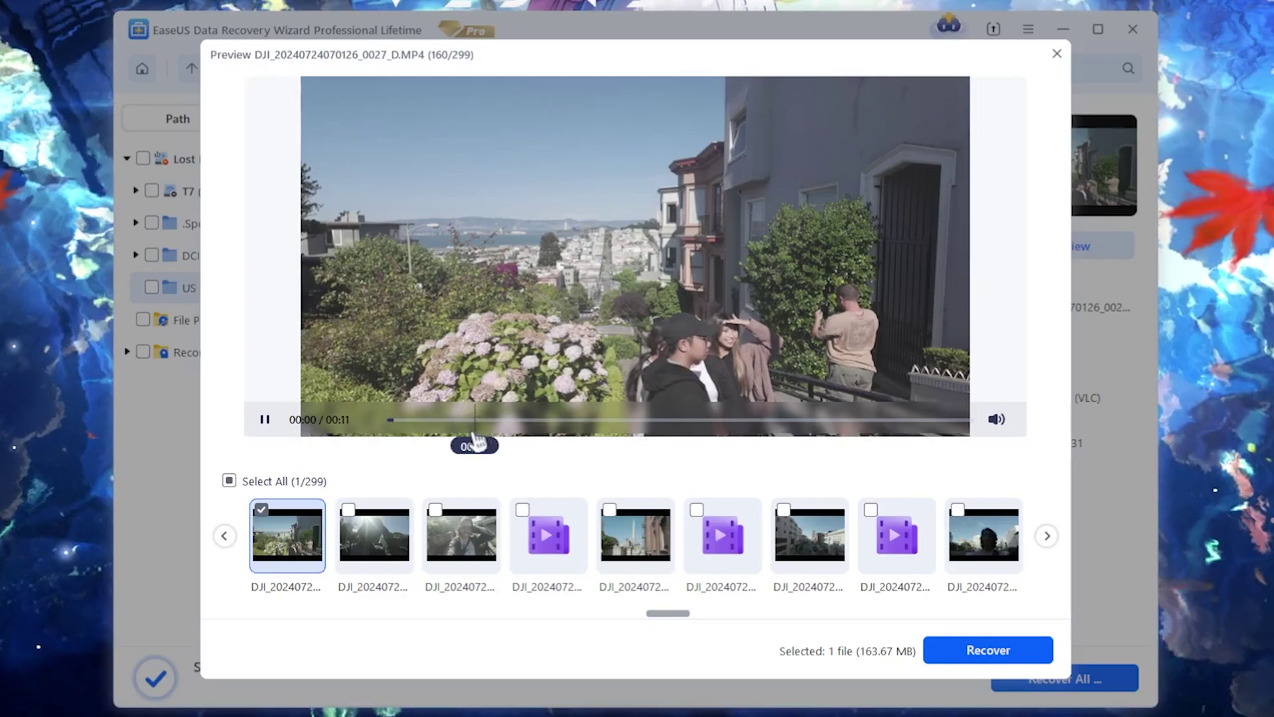
key("Escape")
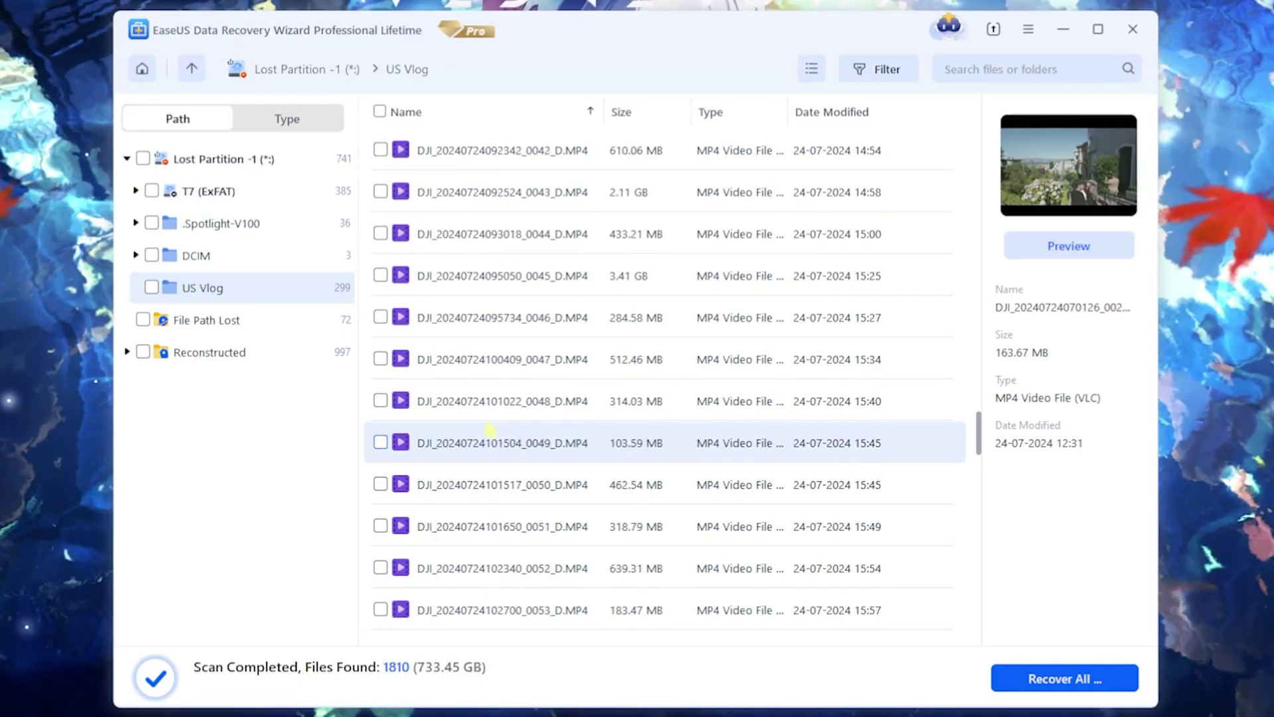
scroll(938, 481, "down", 11)
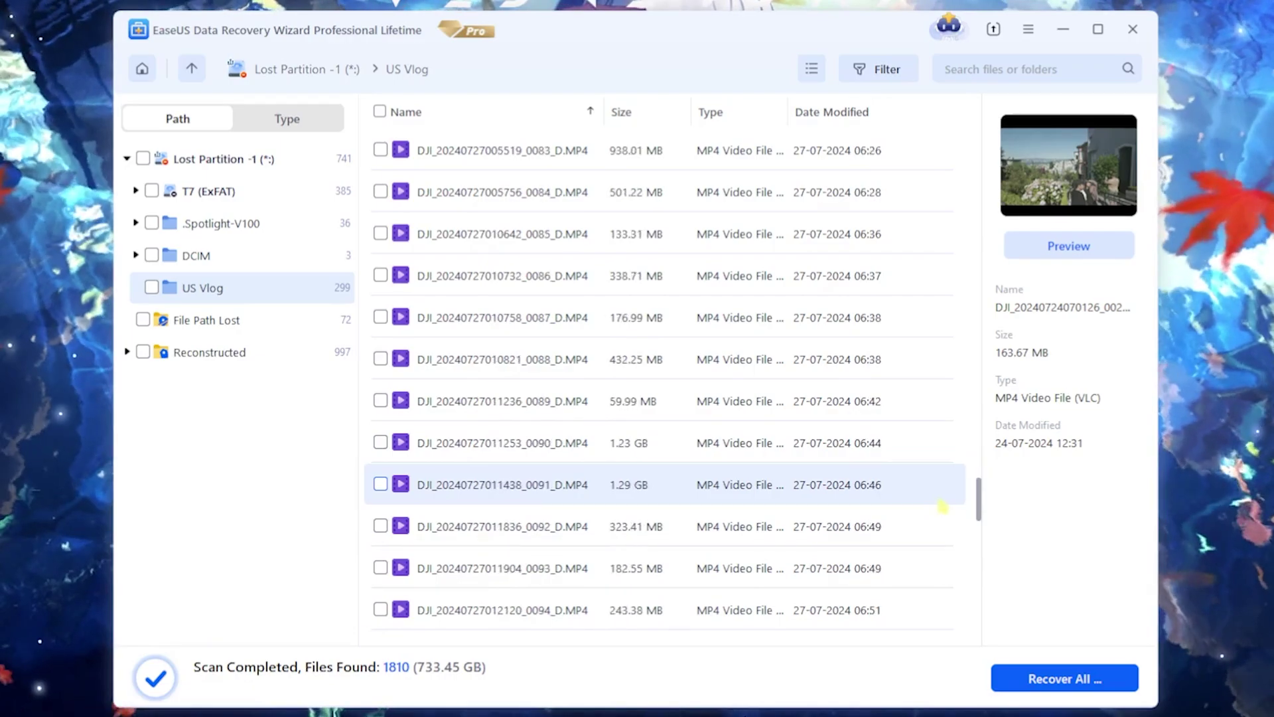
scroll(943, 506, "down", 8)
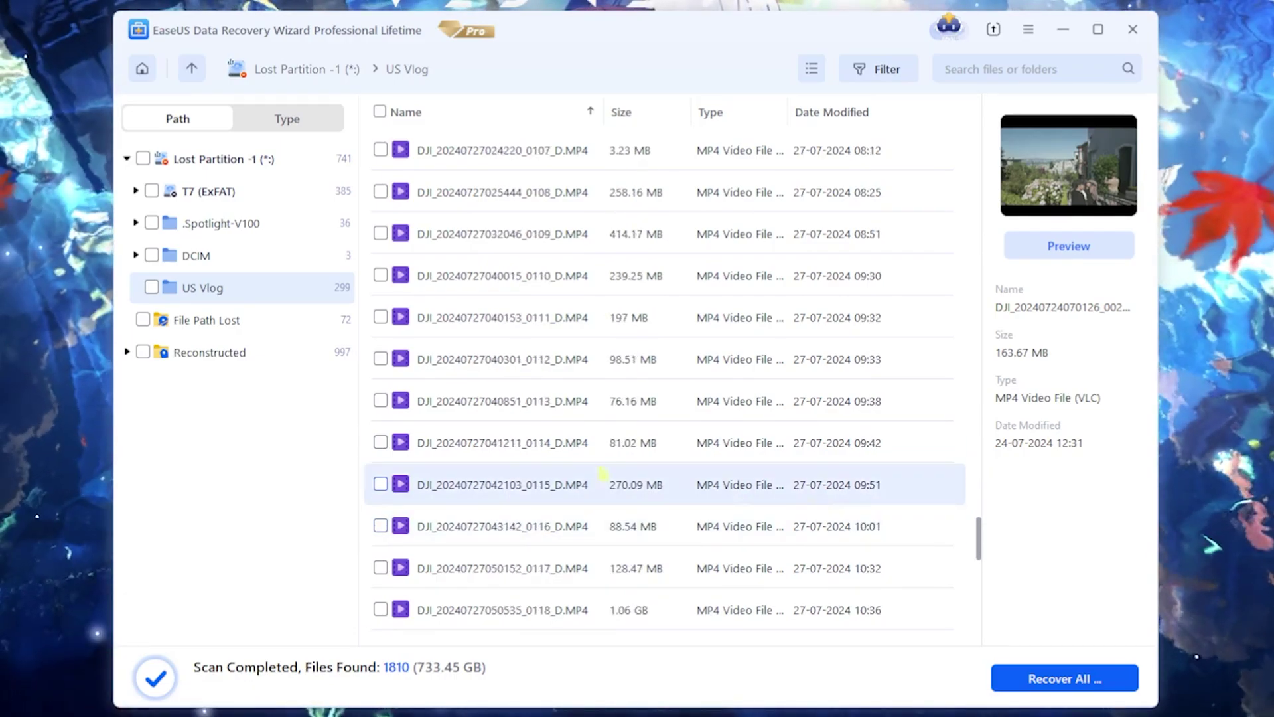
scroll(603, 473, "down", 18)
Step: Recover clips 0160–0166 to the YouTube (Y:) drive and open Lost Partition-1 > US Vlog
left_click(538, 359)
left_click(538, 610, "shift")
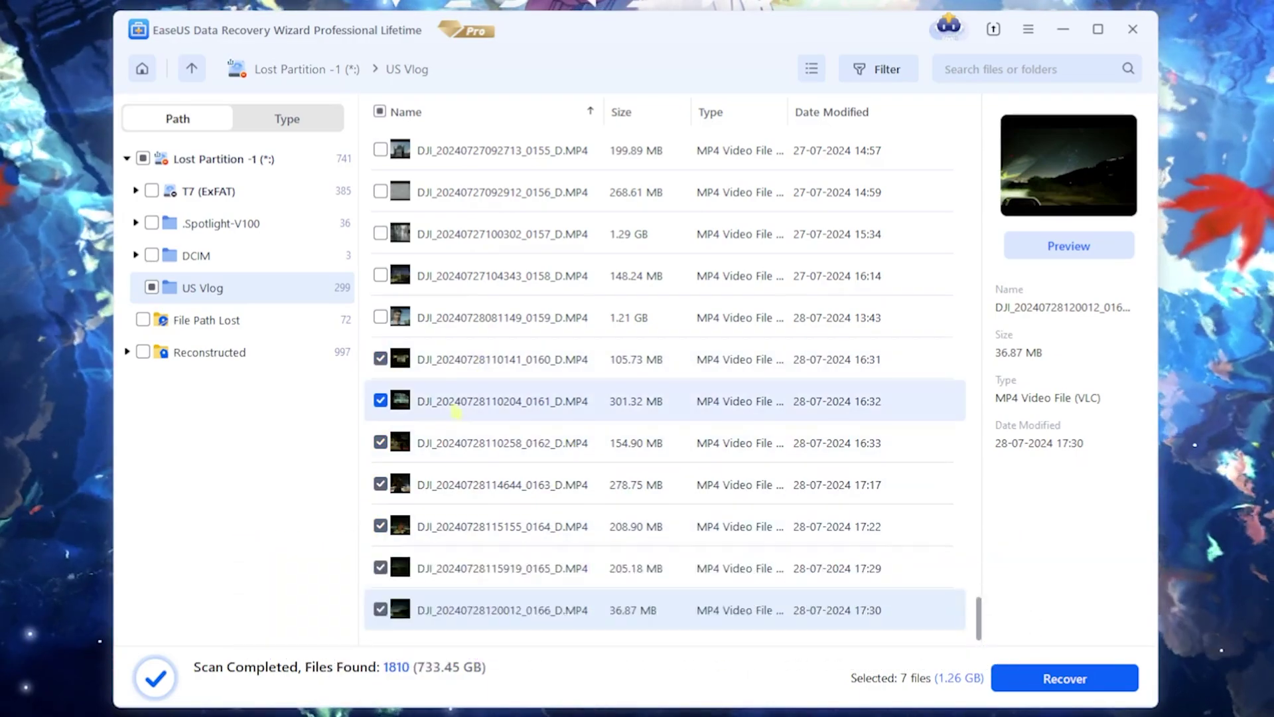
left_click(1036, 684)
scroll(630, 398, "down", 5)
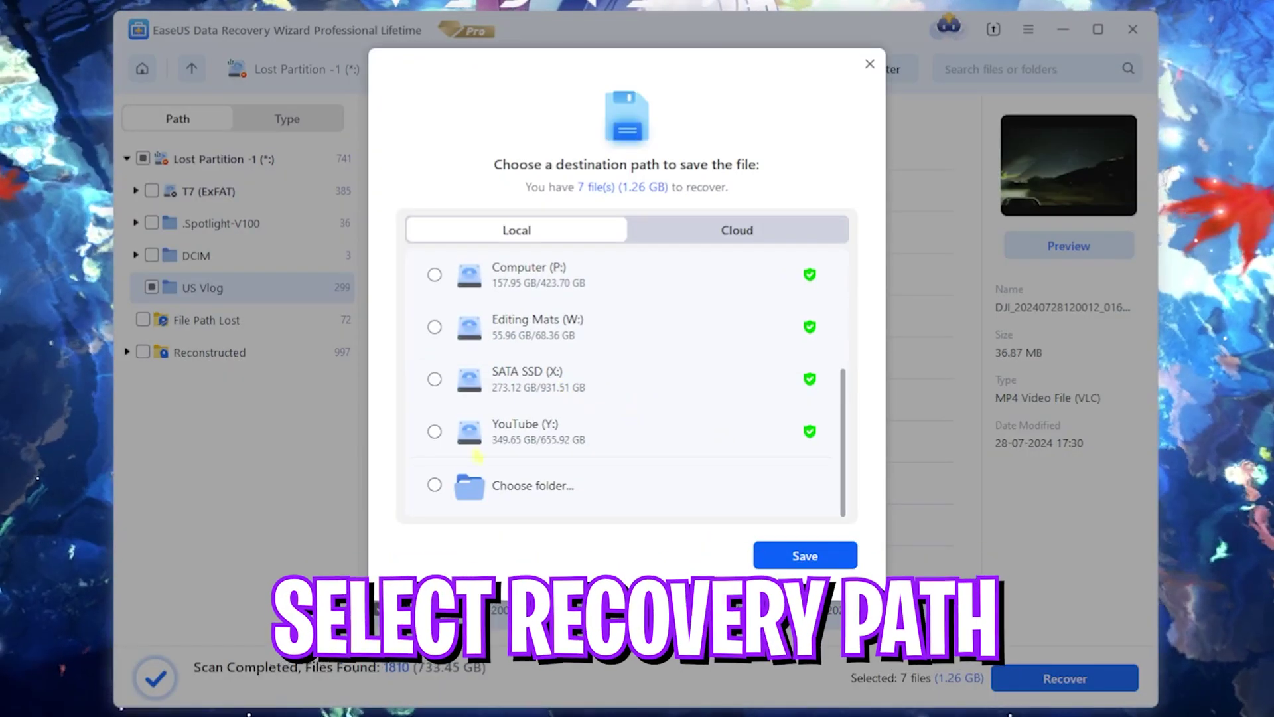
left_click(611, 418)
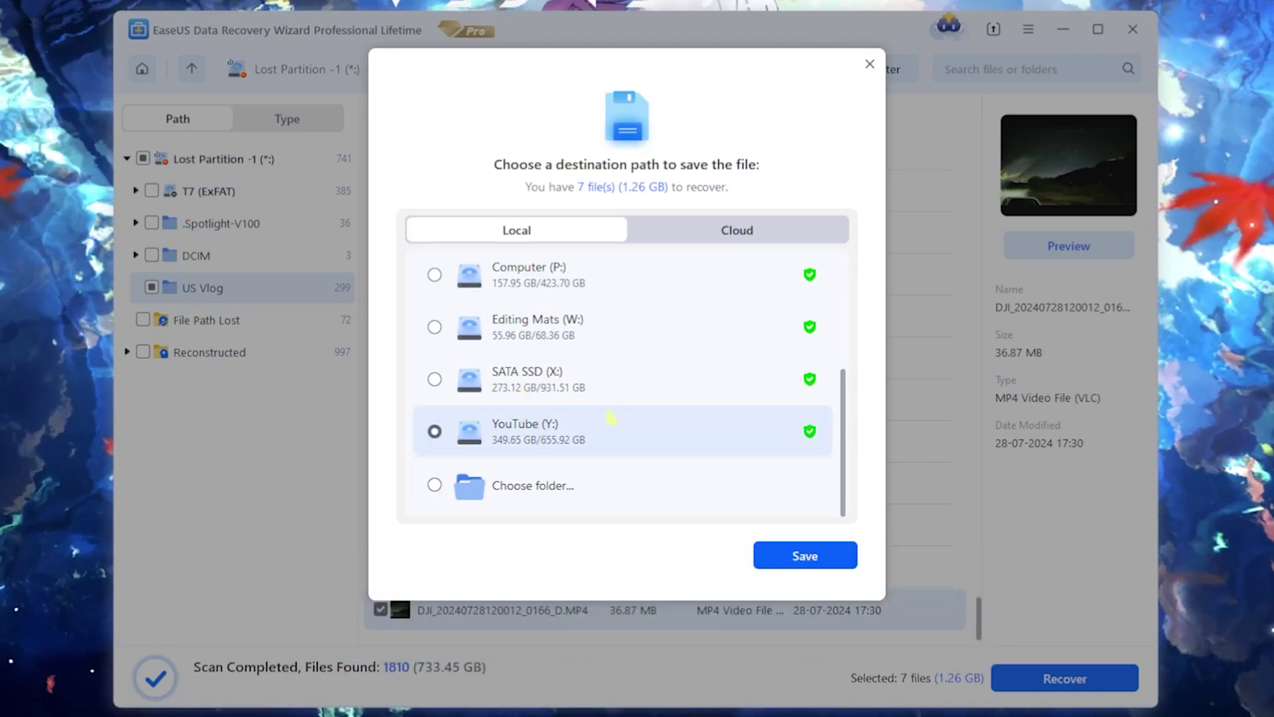
left_click(818, 555)
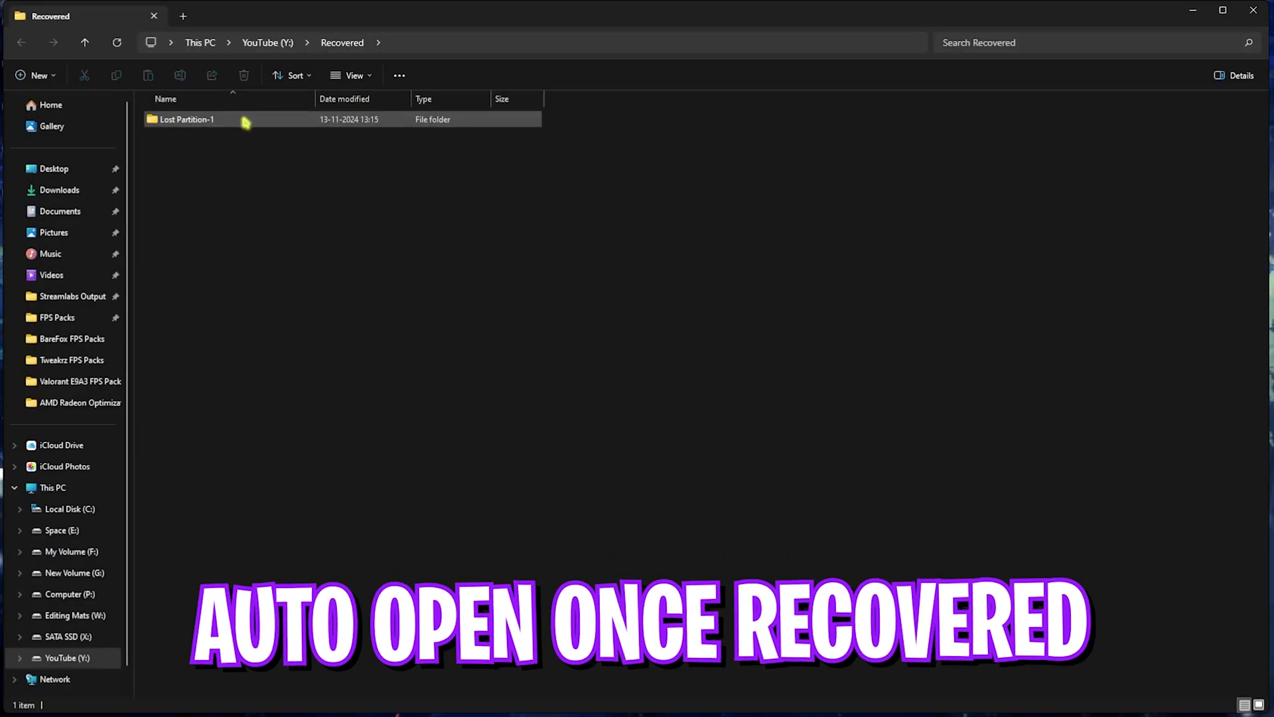
double_click(205, 122)
double_click(253, 126)
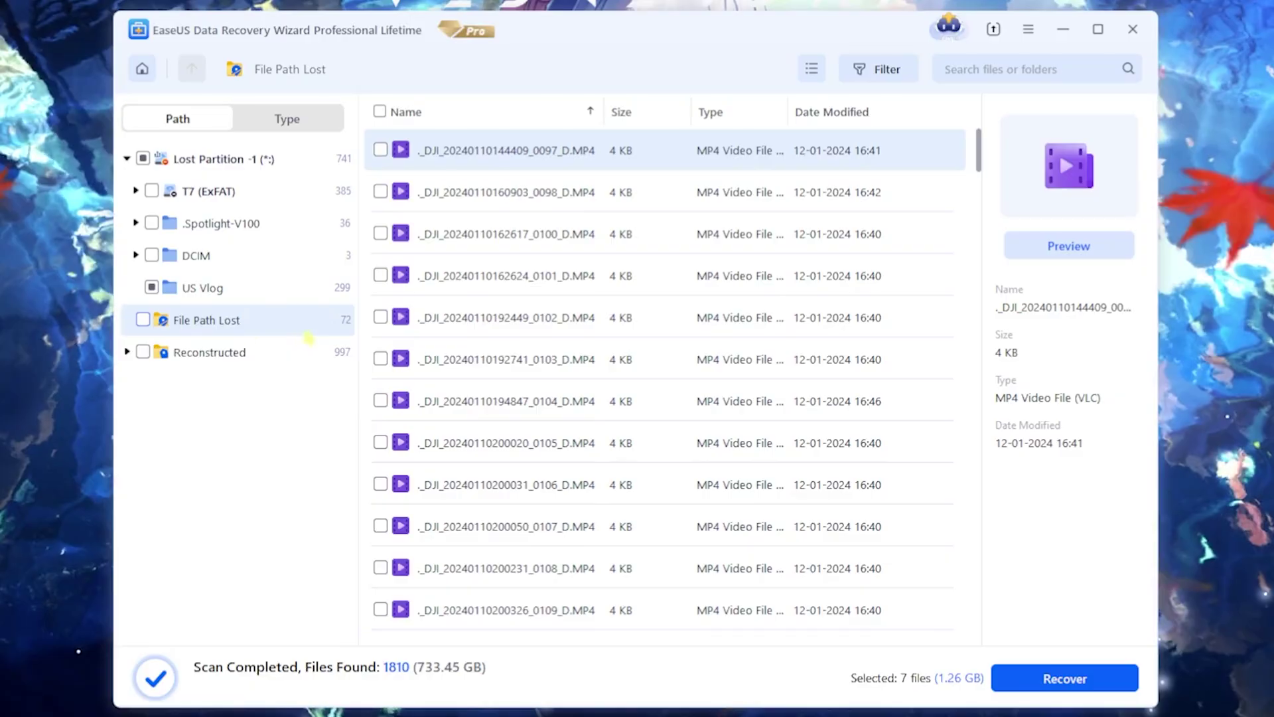
Step: Preview the 356.43 MB, 354.11 MB, 44 MB and 19.31 MB File Path Lost DJI clips
scroll(863, 233, "down", 4)
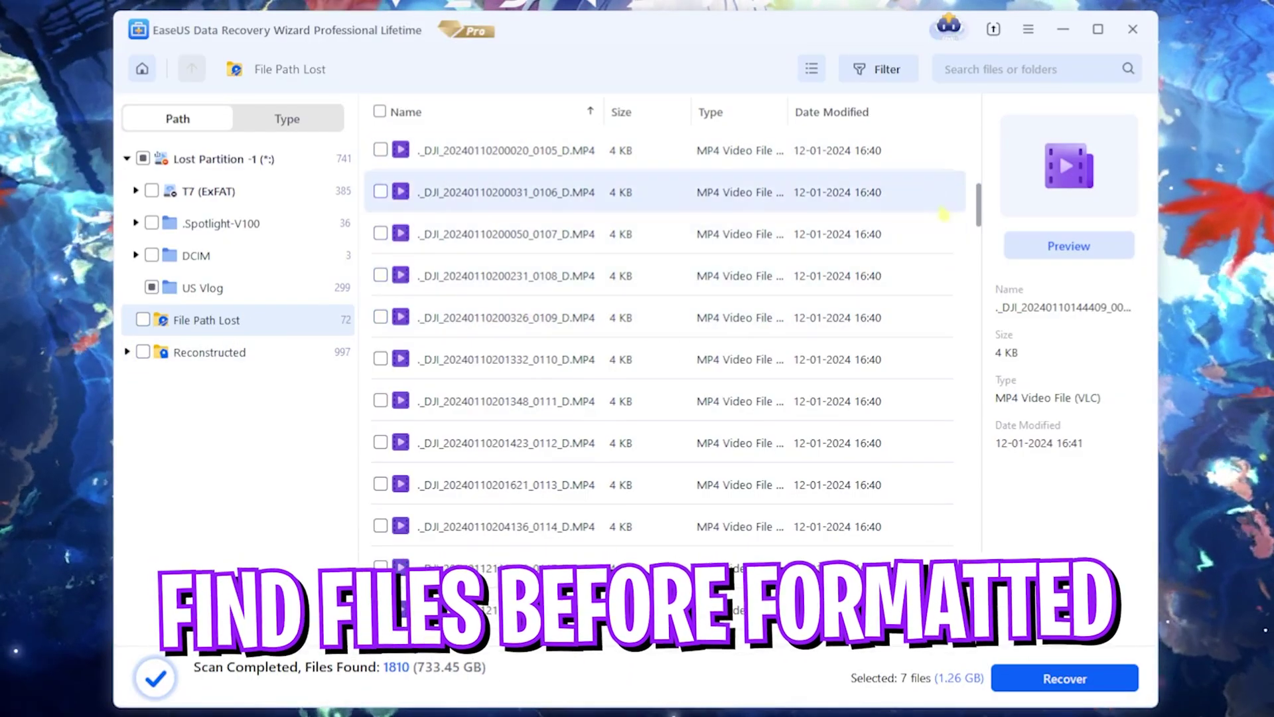
scroll(984, 243, "down", 10)
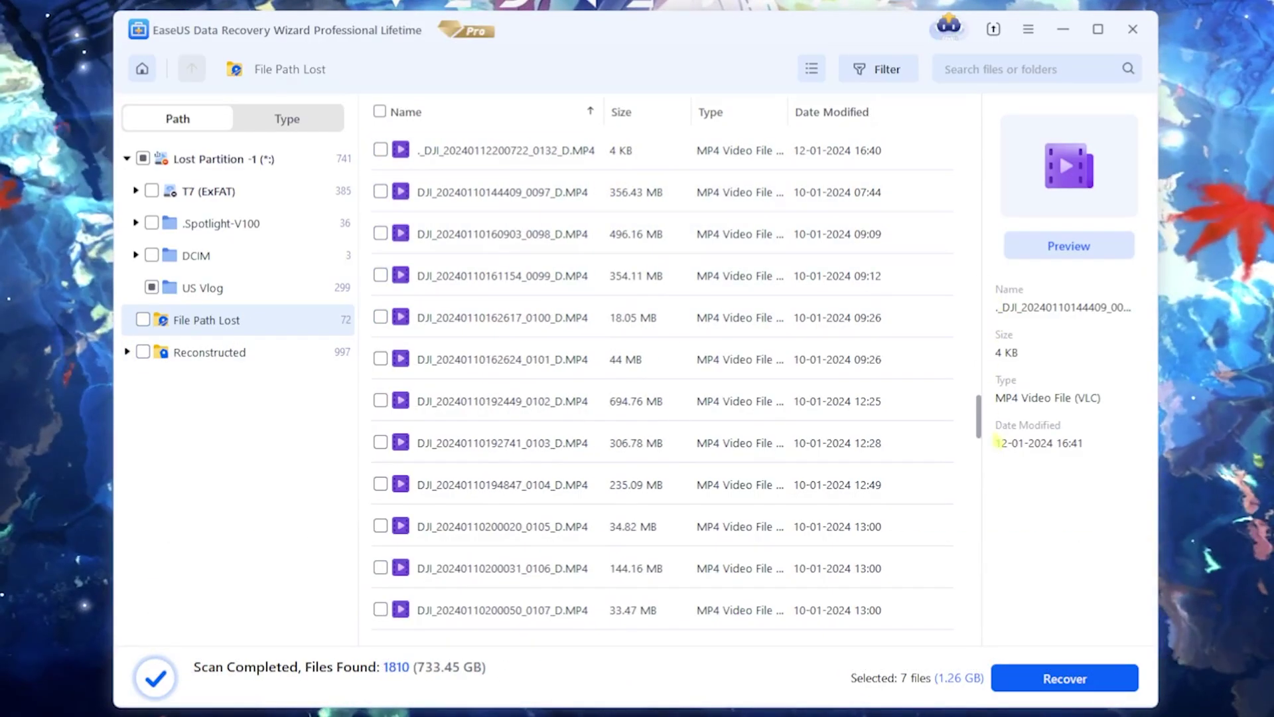
left_click(681, 196)
left_click(740, 276)
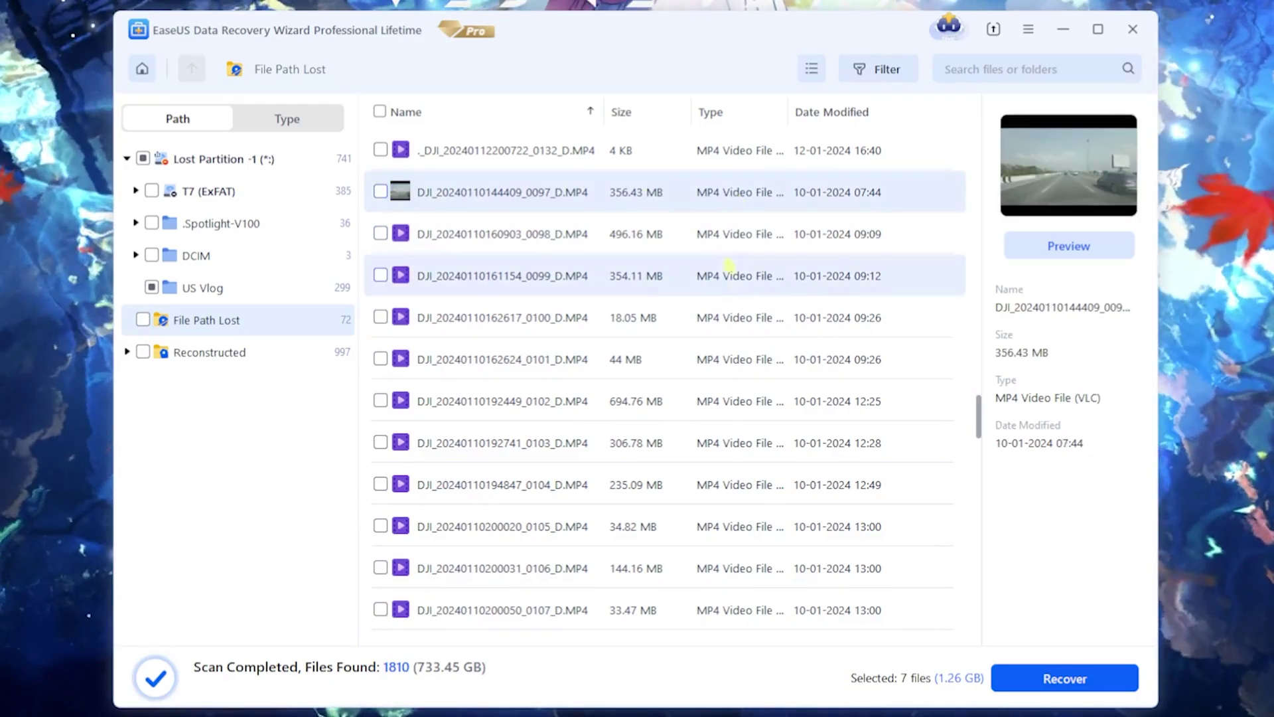
left_click(672, 358)
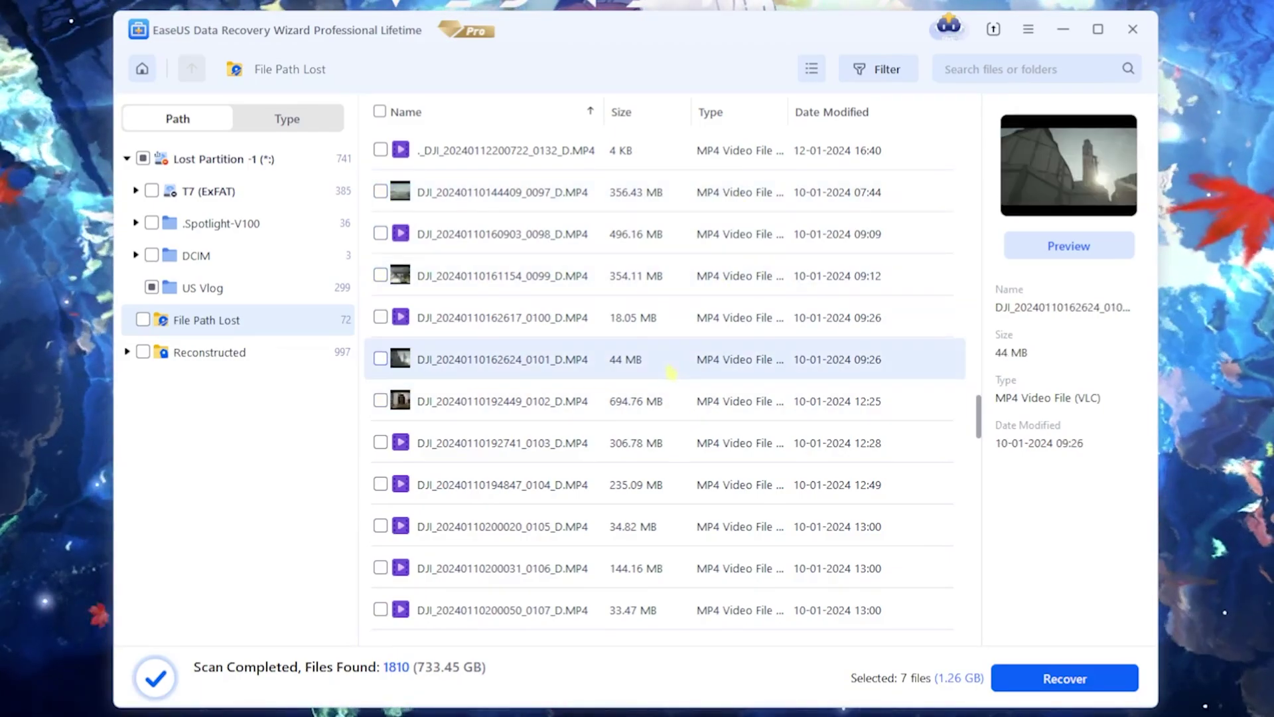
scroll(664, 431, "down", 2)
left_click(598, 488)
Step: Show the lost partition's Reconstructed folders from the left tree
scroll(601, 432, "down", 2)
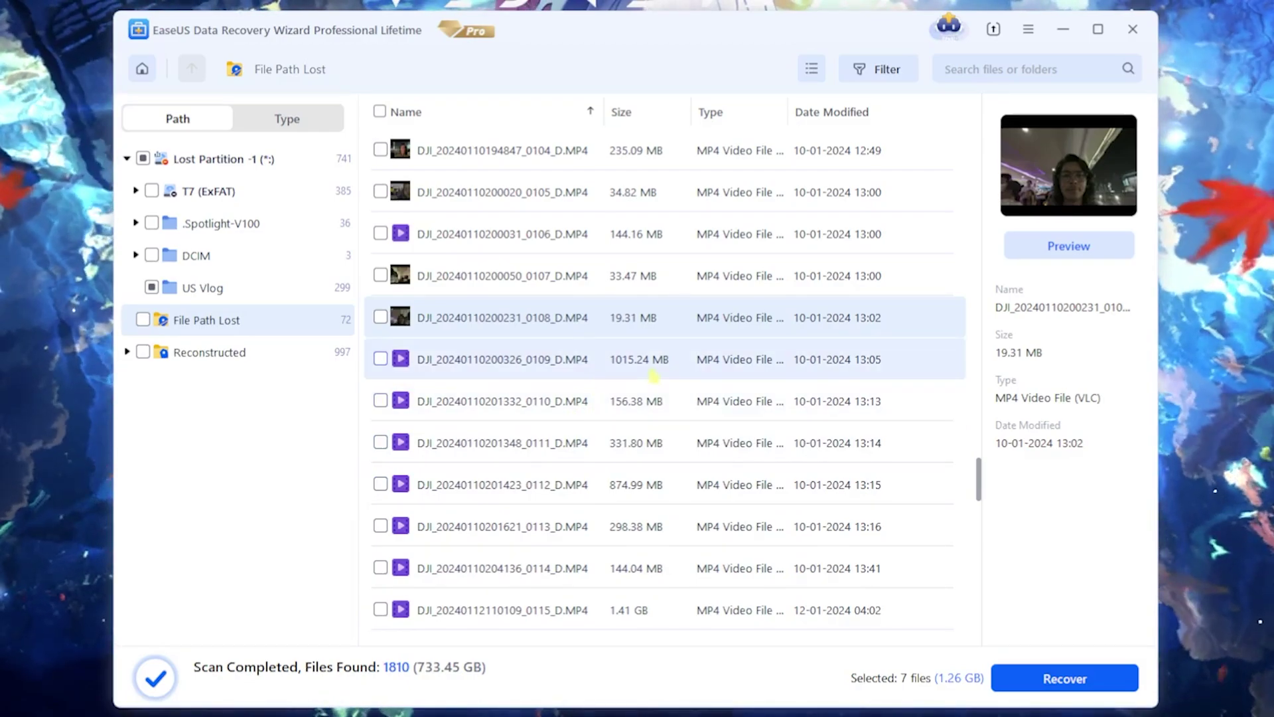
scroll(654, 376, "down", 7)
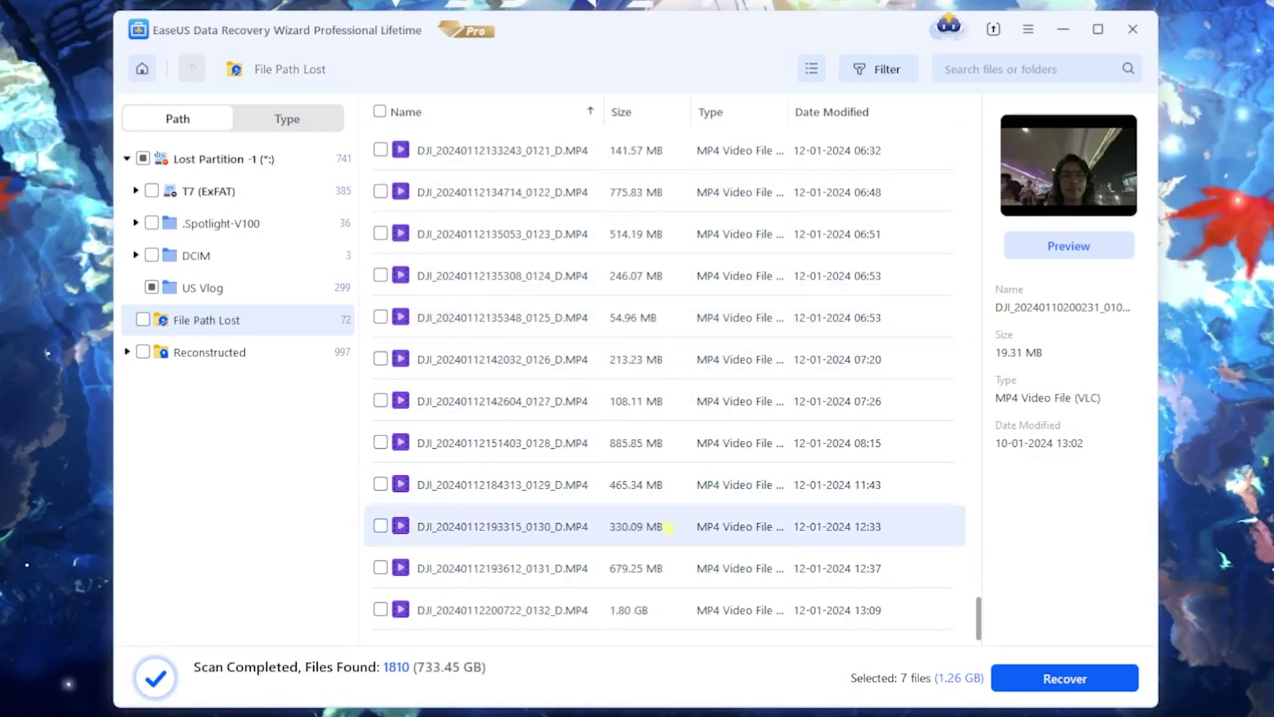
scroll(664, 371, "up", 1)
left_click(126, 351)
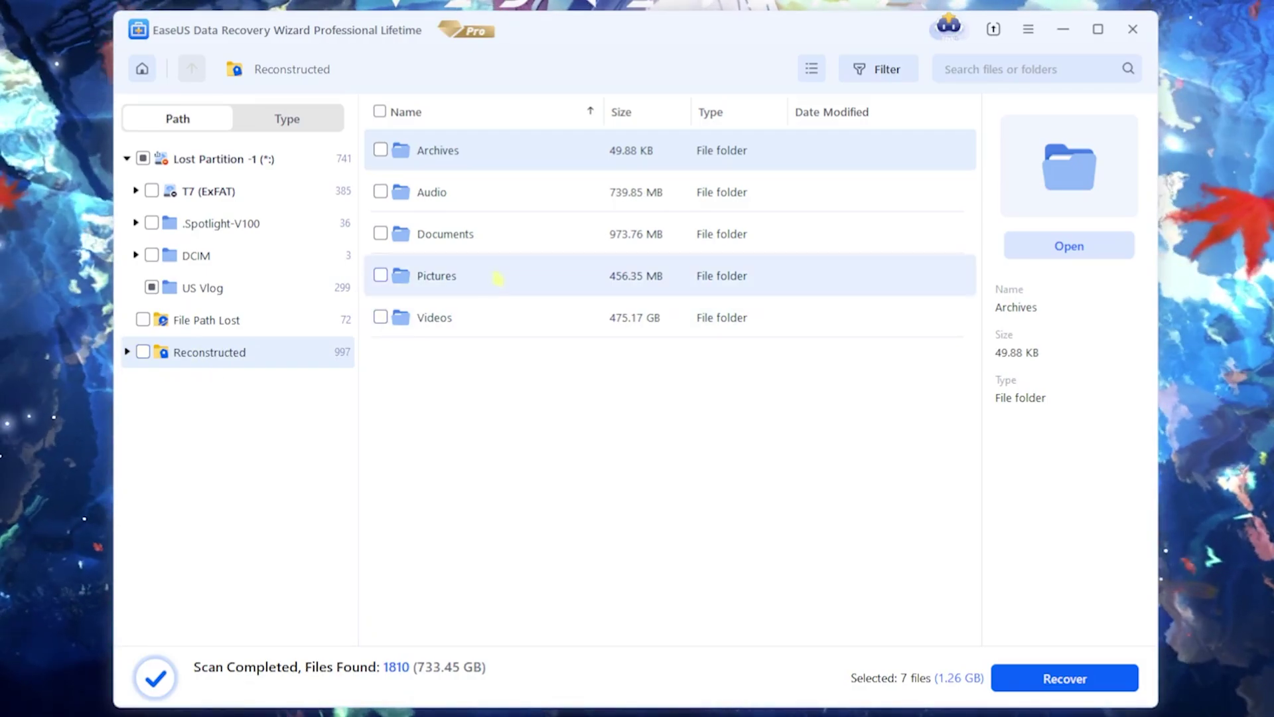
Step: Open the reconstructed Videos > mp4 folder and browse its clip list
double_click(491, 319)
double_click(489, 192)
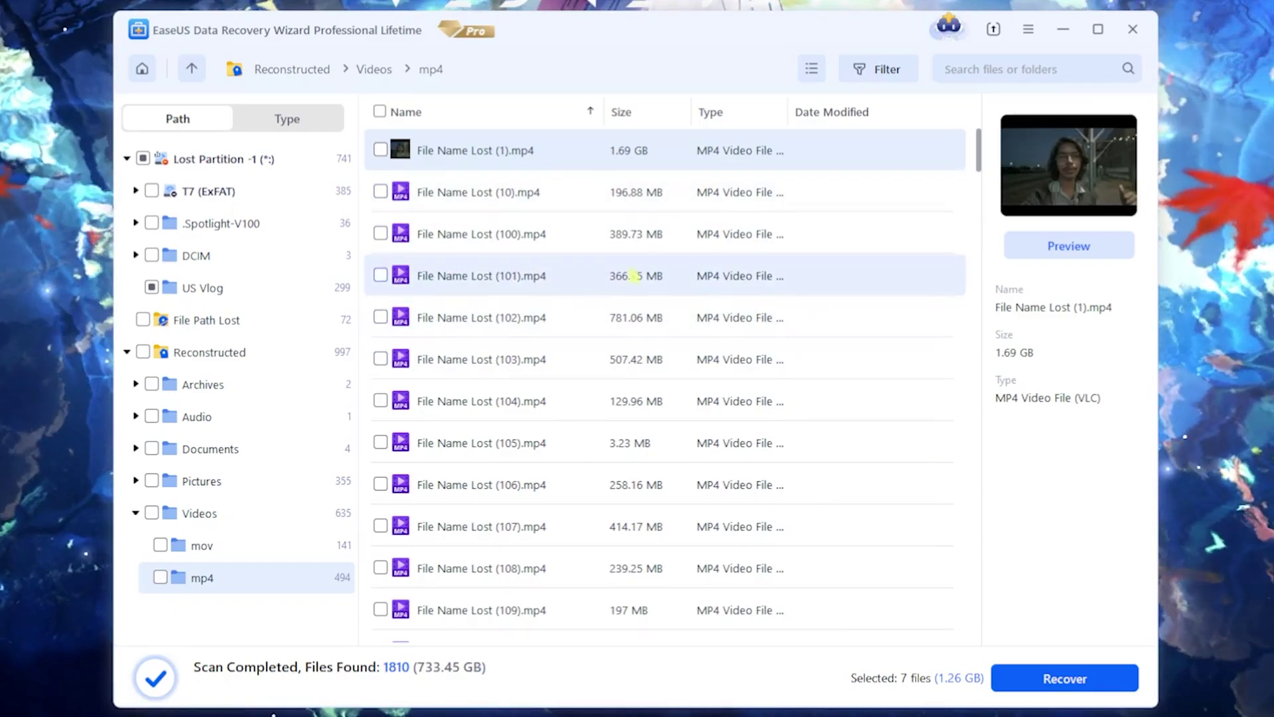
scroll(552, 294, "down", 3)
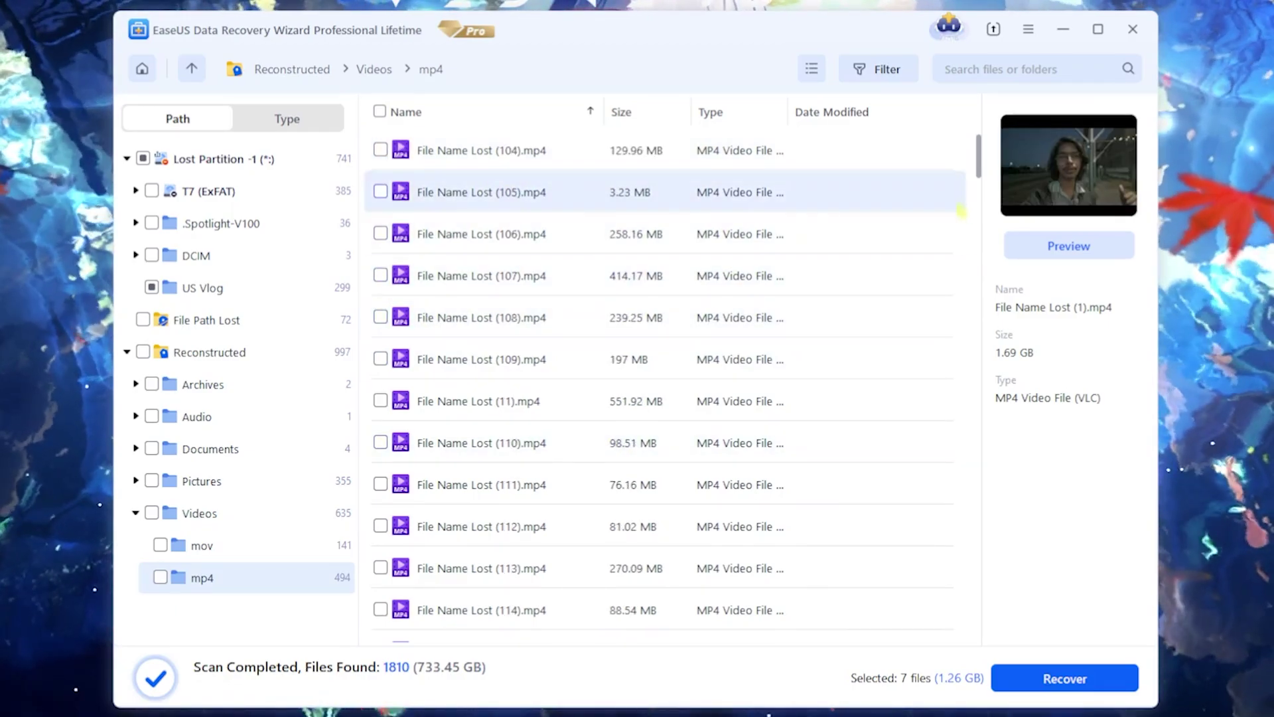
left_click_drag(978, 452, 979, 369)
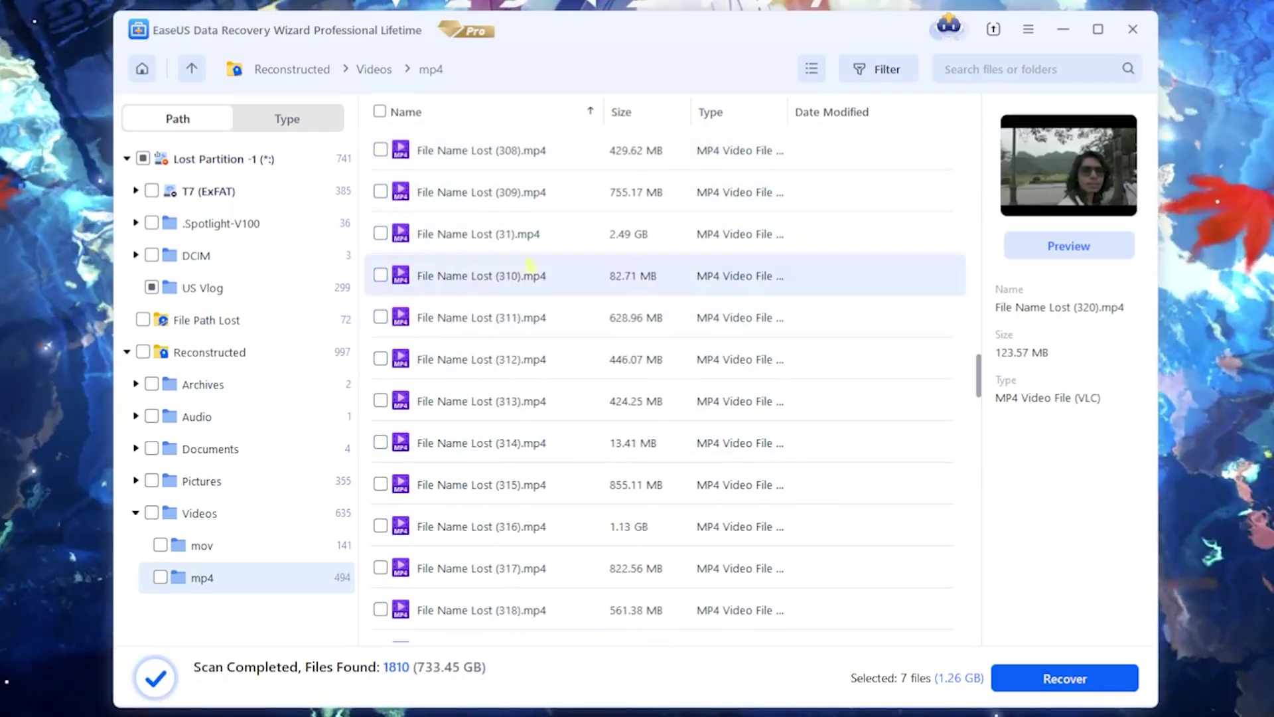
scroll(956, 332, "up", 3)
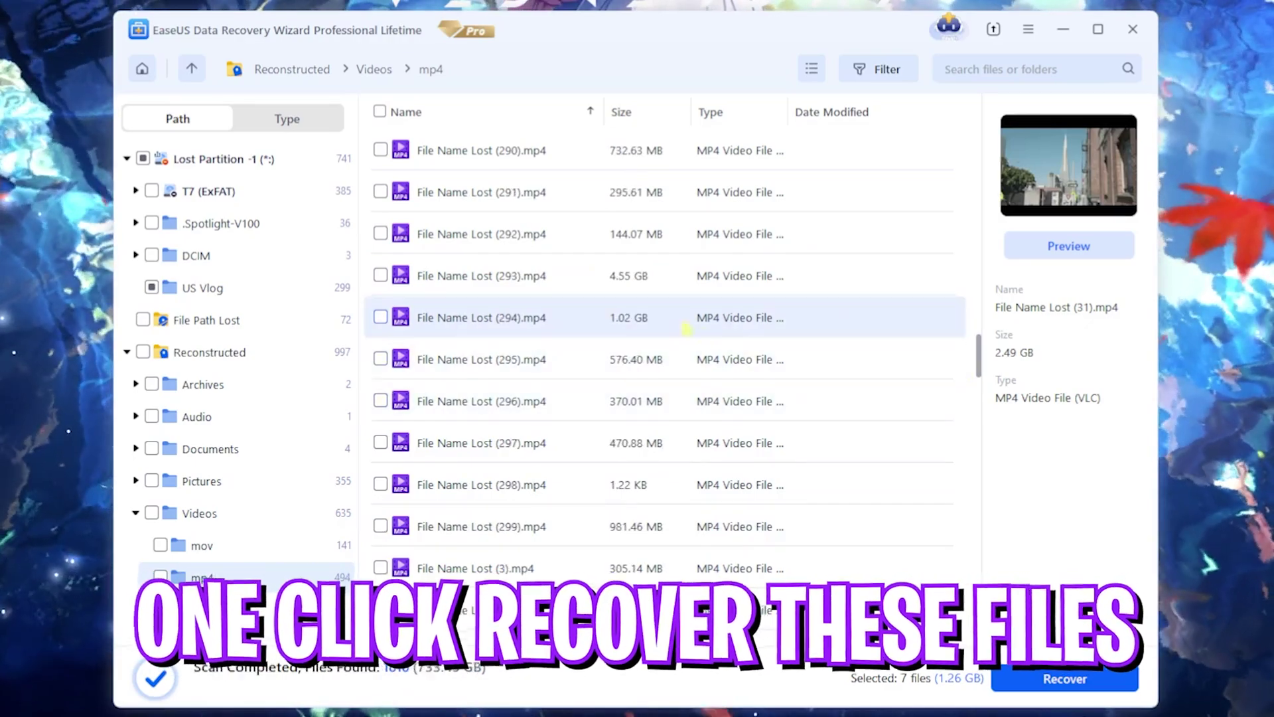
scroll(598, 398, "down", 10)
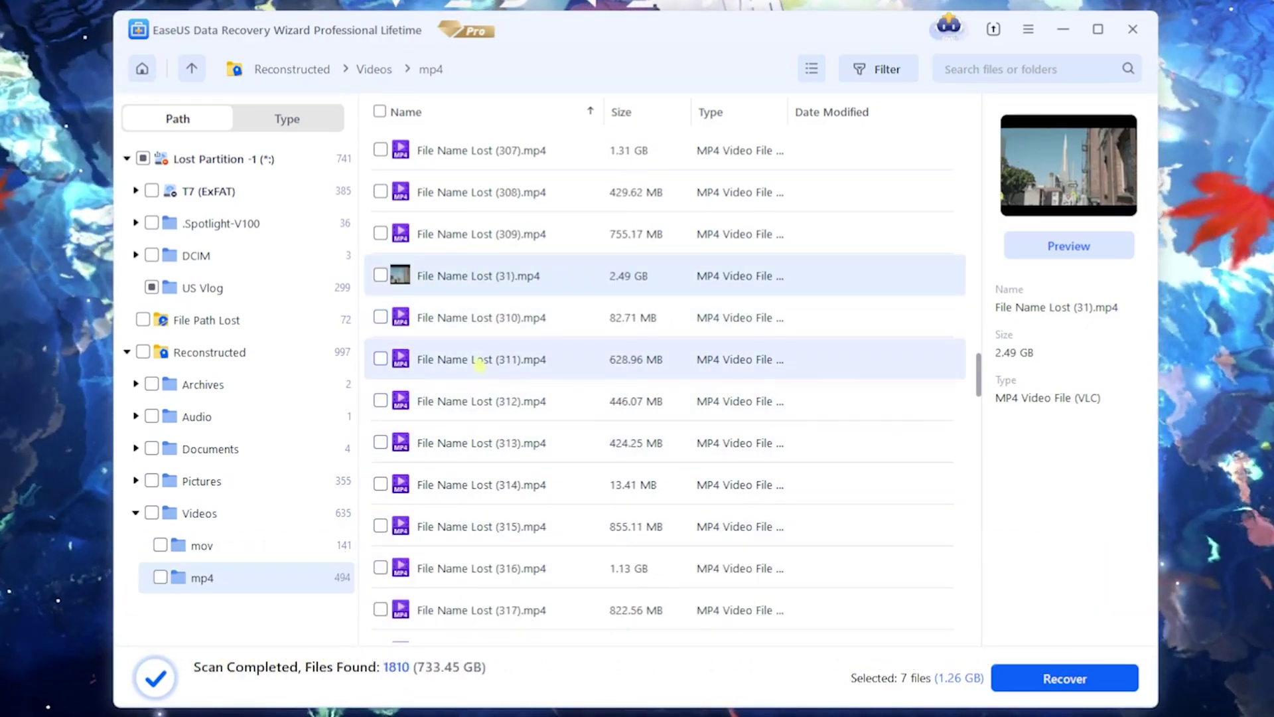
Step: Preview File Name Lost (310).mp4 and File Name Lost (294).mp4
left_click(494, 317)
scroll(506, 388, "up", 2)
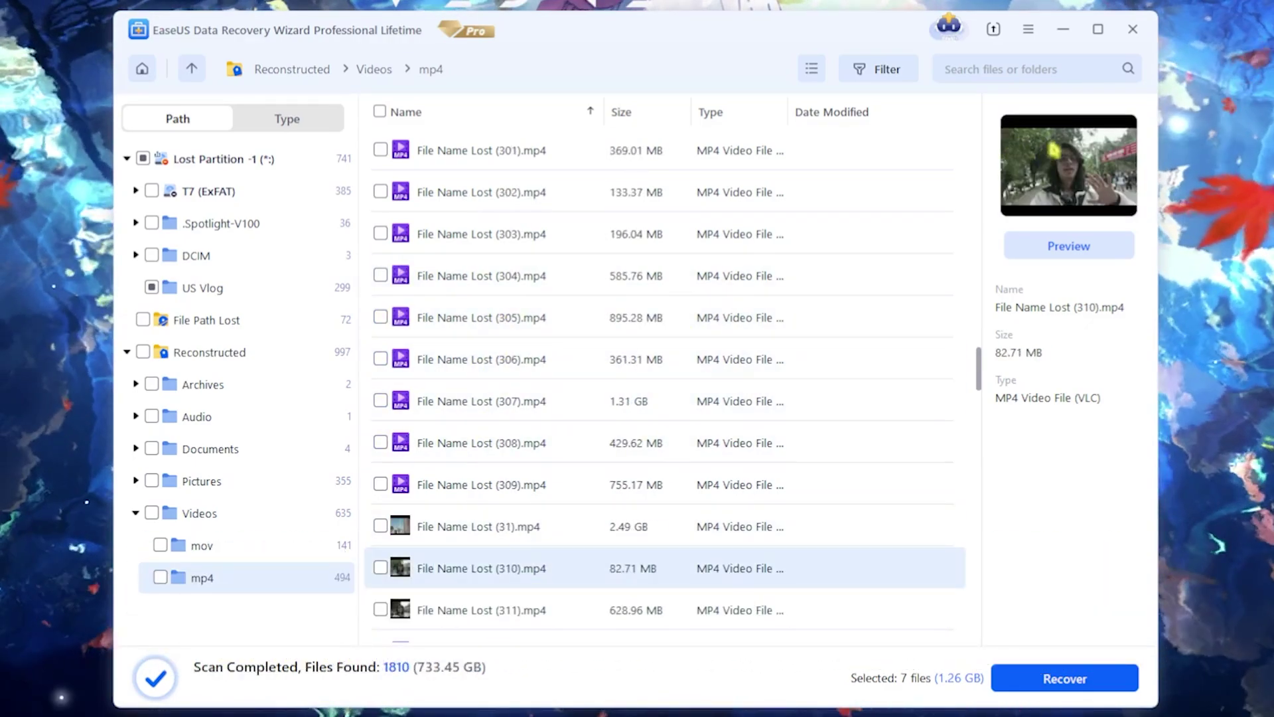
scroll(584, 370, "up", 4)
left_click(601, 276)
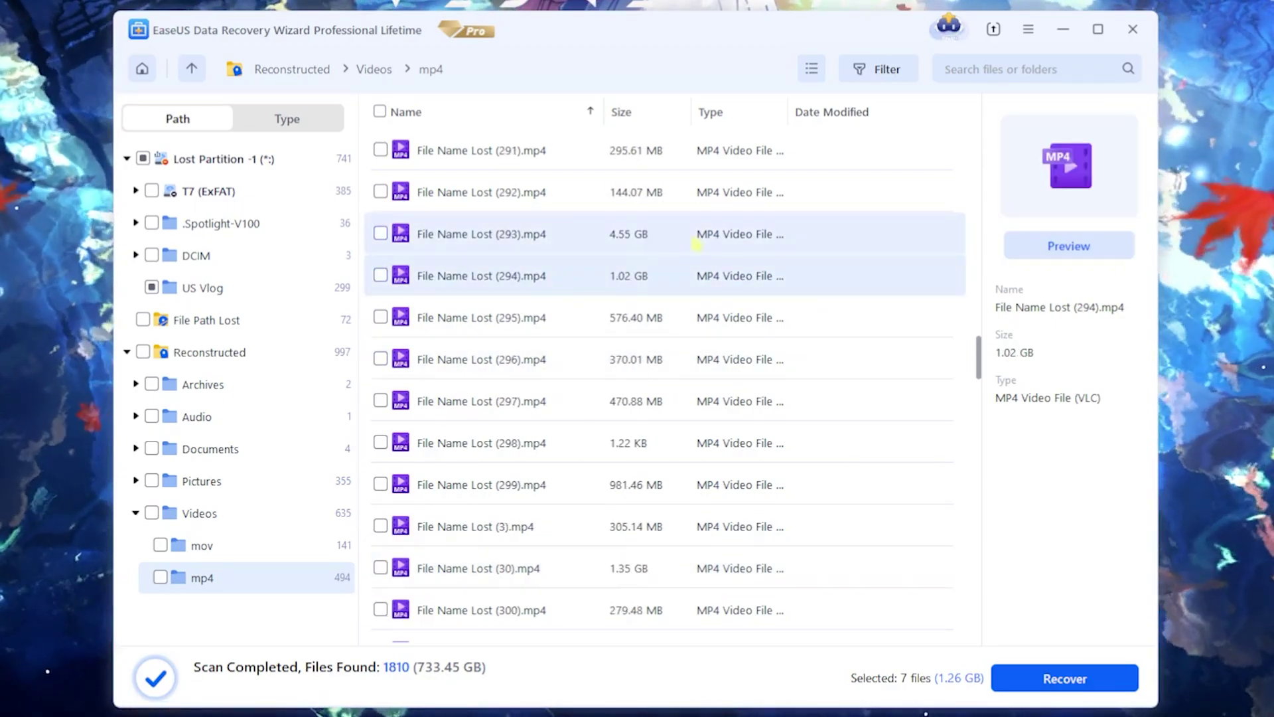
scroll(610, 286, "up", 2)
scroll(610, 285, "up", 5)
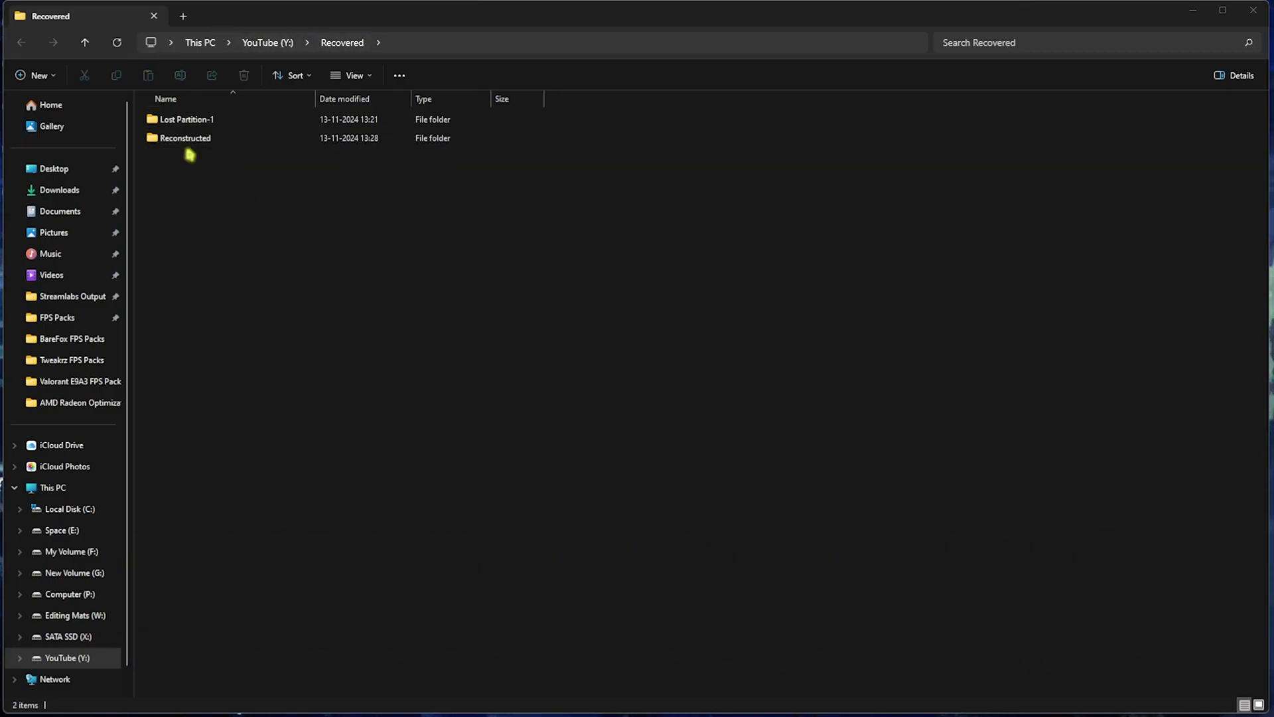
Step: Open Lost Partition-1 > US Vlog and select all seven recovered clips
double_click(265, 119)
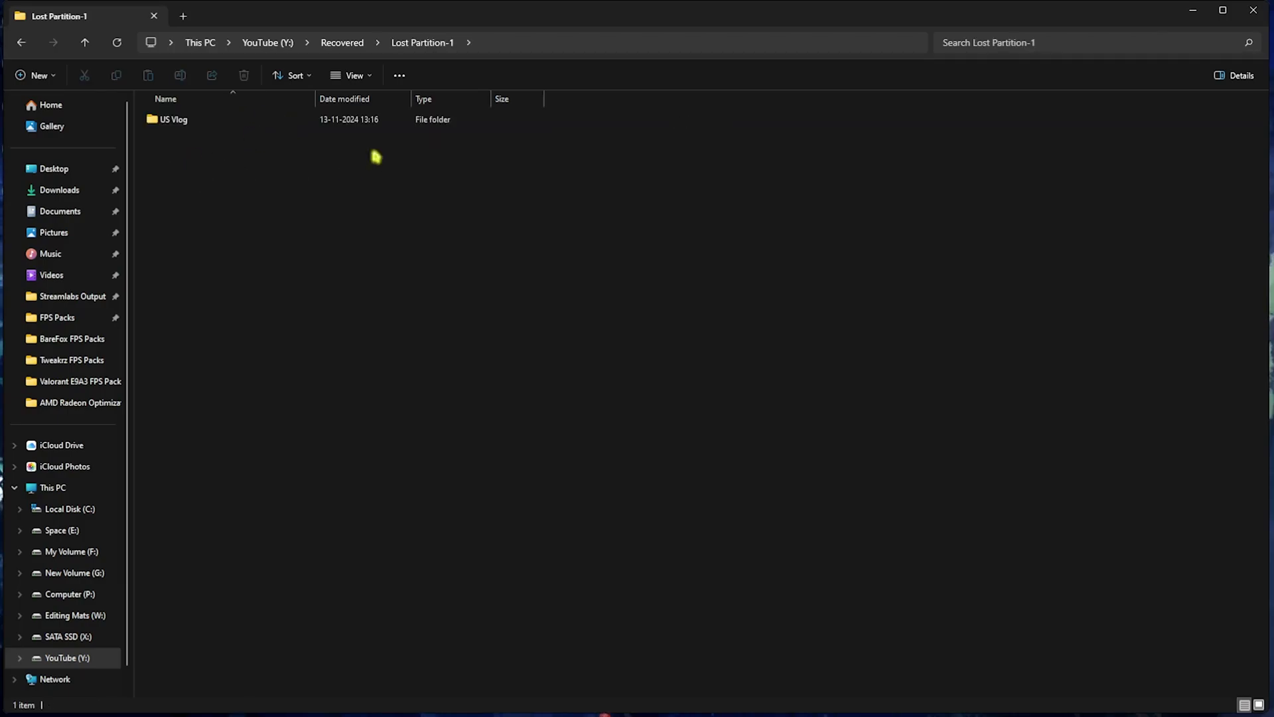
double_click(230, 118)
left_click_drag(672, 220, 145, 93)
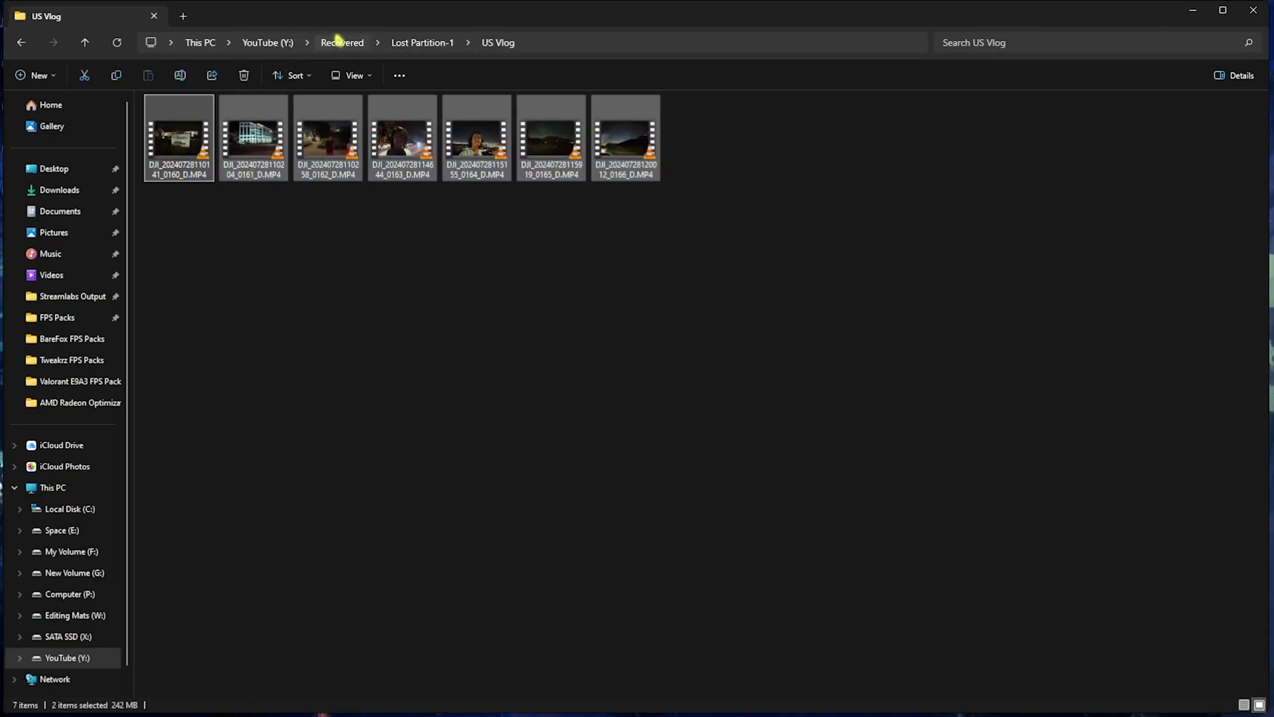
Step: Go back to Recovered and open Reconstructed > Videos_0 > mp4
left_click(342, 43)
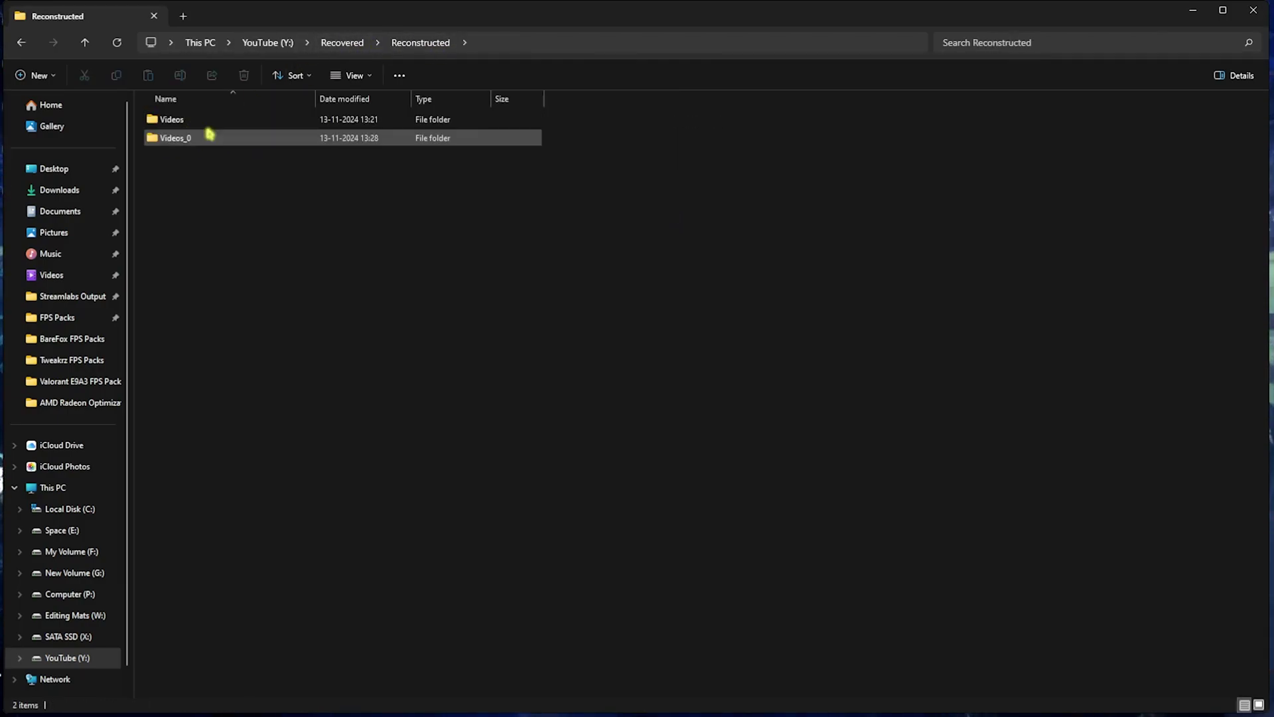
double_click(214, 126)
left_click(425, 43)
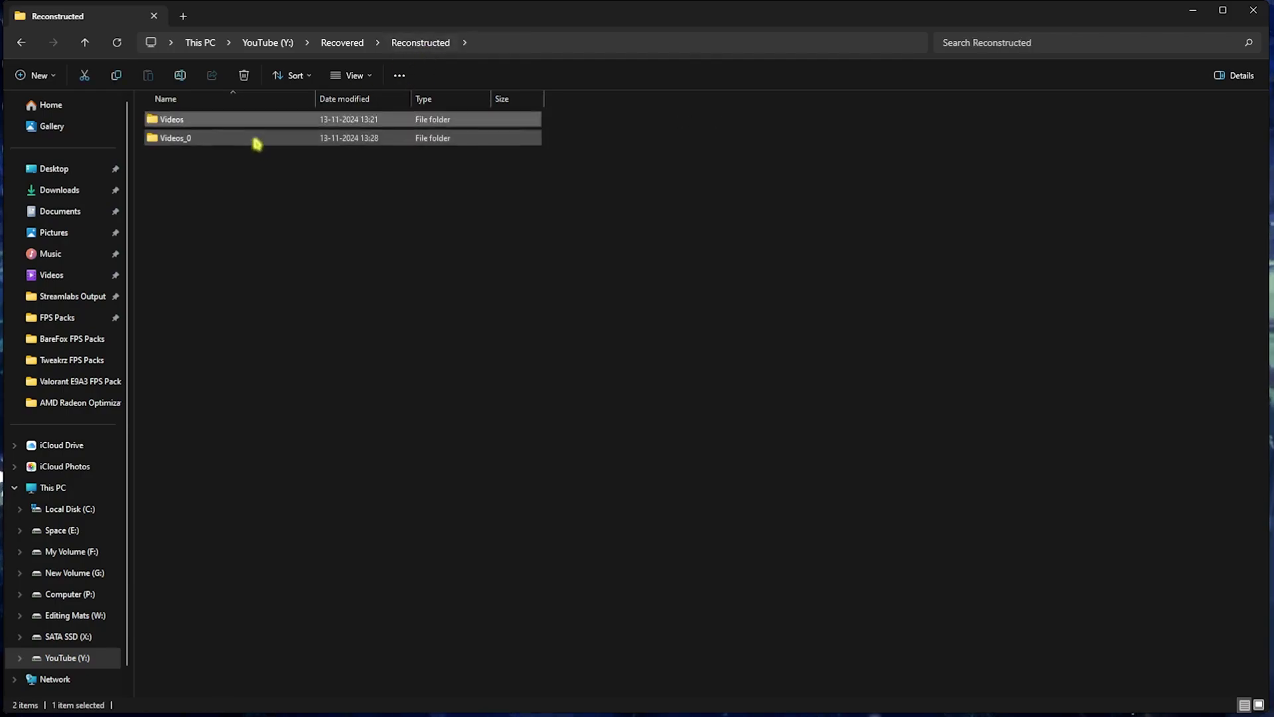
double_click(253, 139)
double_click(213, 119)
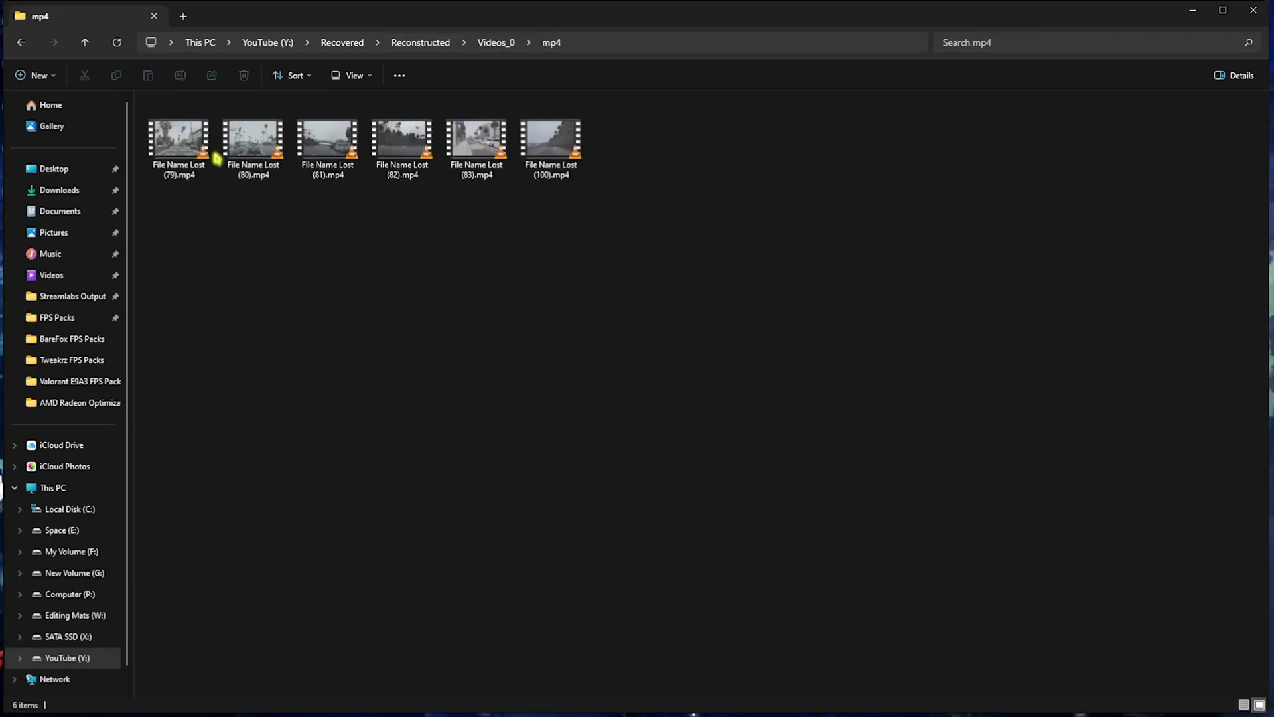
Step: Play File Name Lost (81).mp4, then select all six recovered mp4 files
double_click(336, 147)
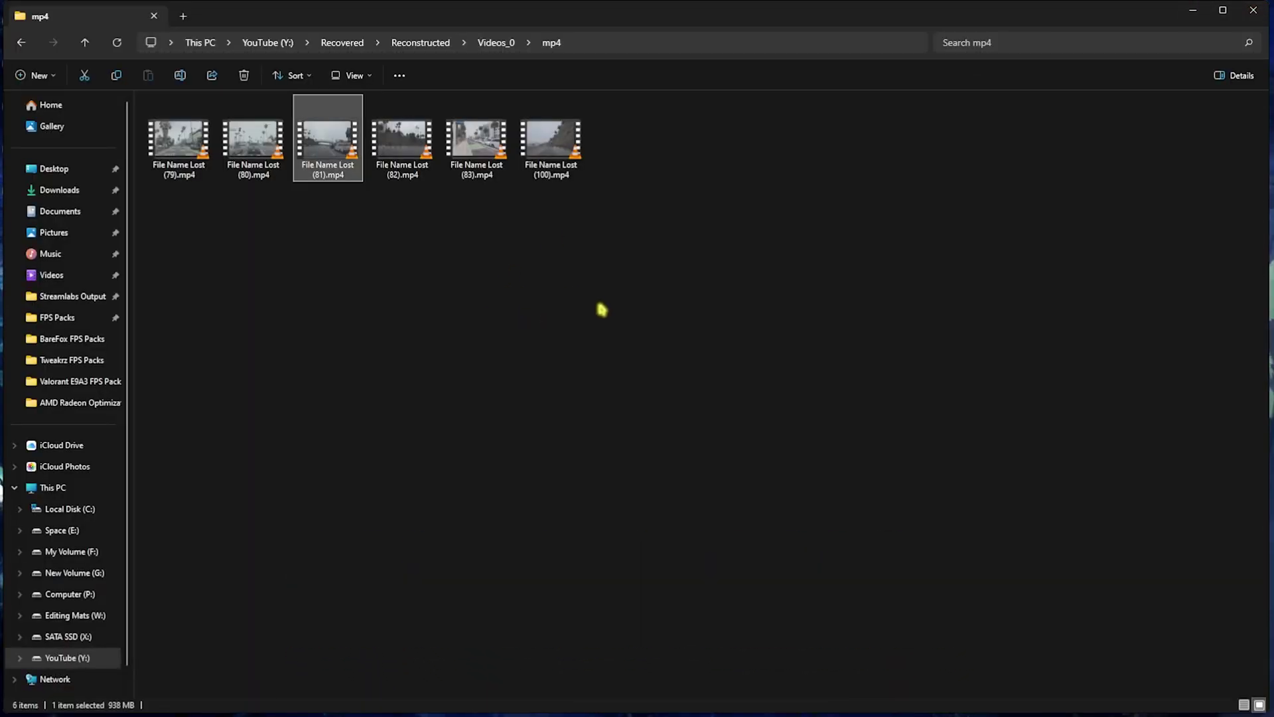
left_click_drag(659, 309, 146, 96)
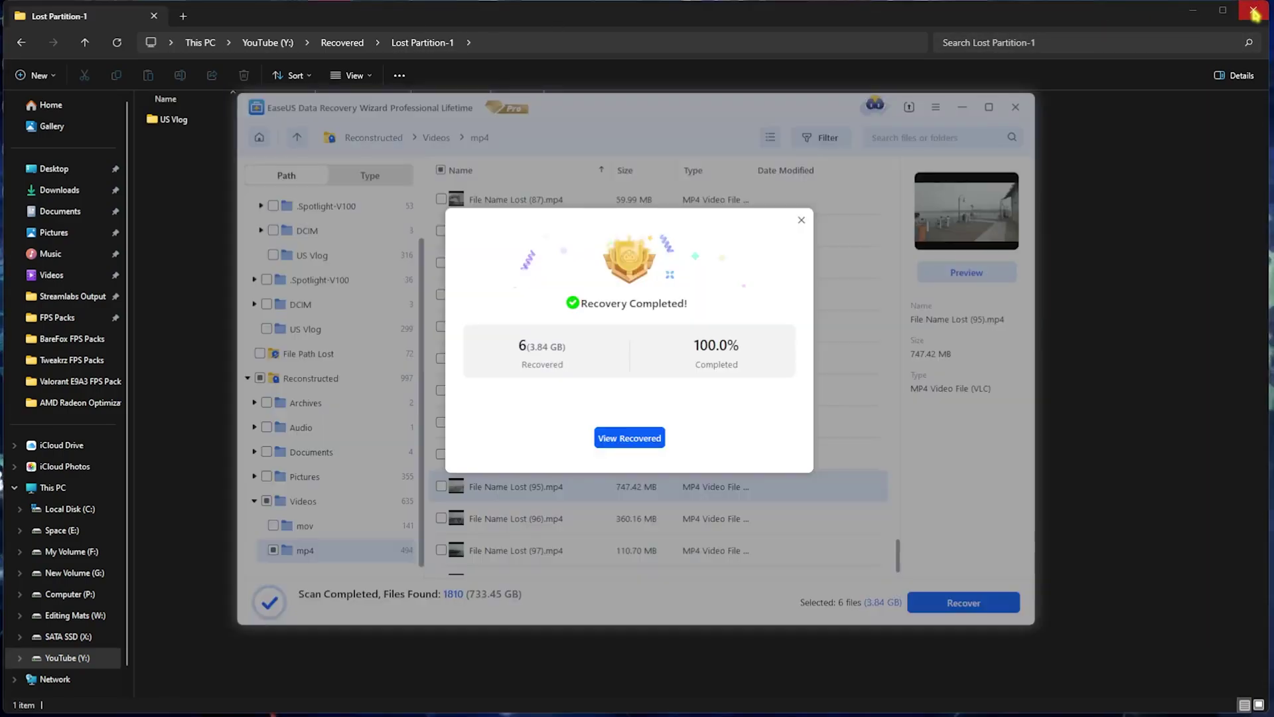
Step: Close File Explorer to return to the Recovery Completed summary (6 files, 3.84 GB)
left_click(1254, 12)
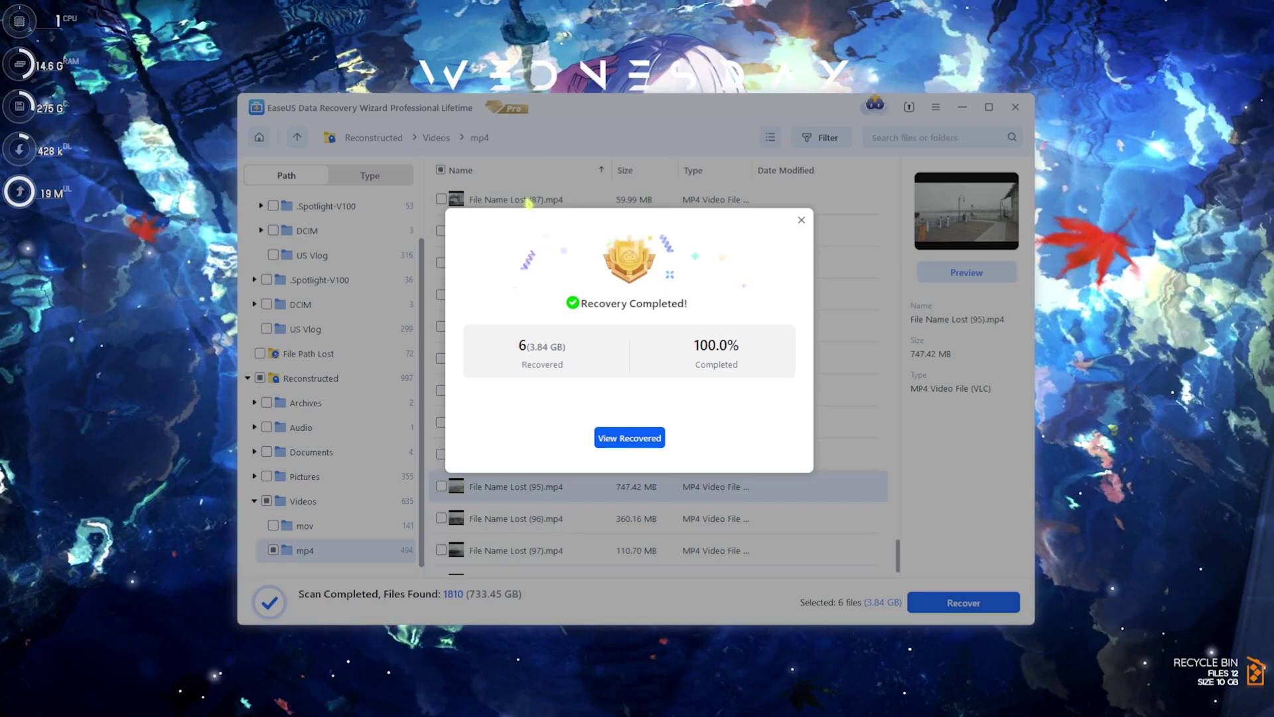